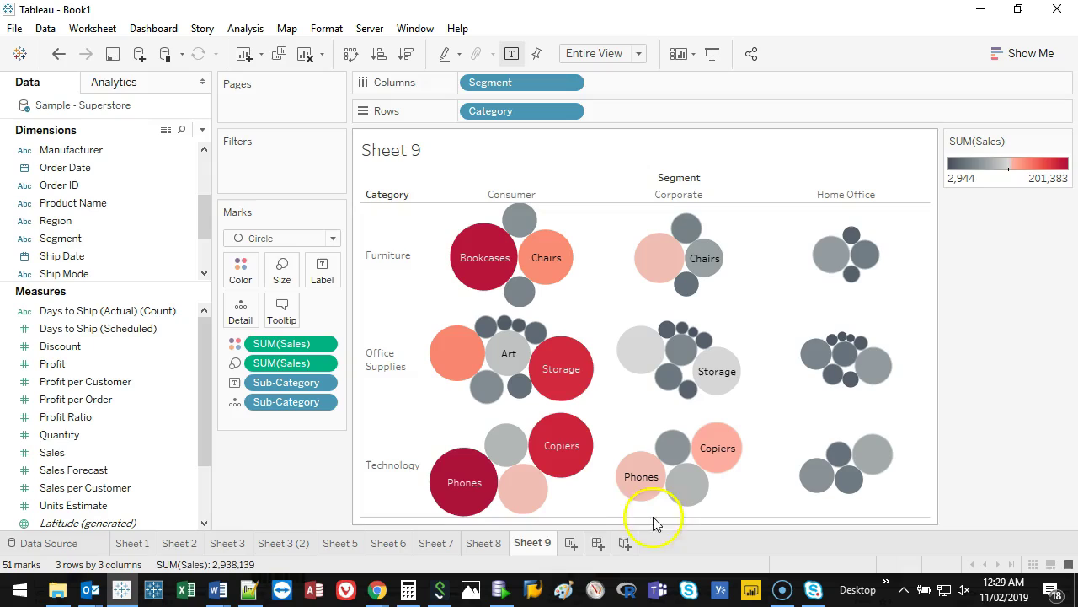
- Add a new blank worksheet, Sheet 10, after Sheet 9
left_click(571, 545)
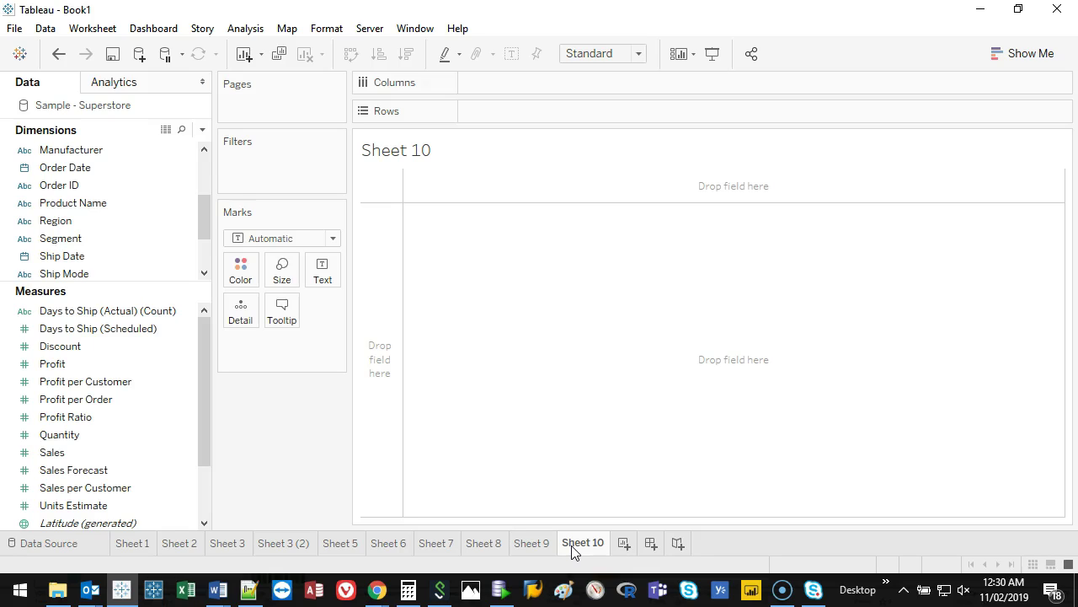
left_click(563, 518)
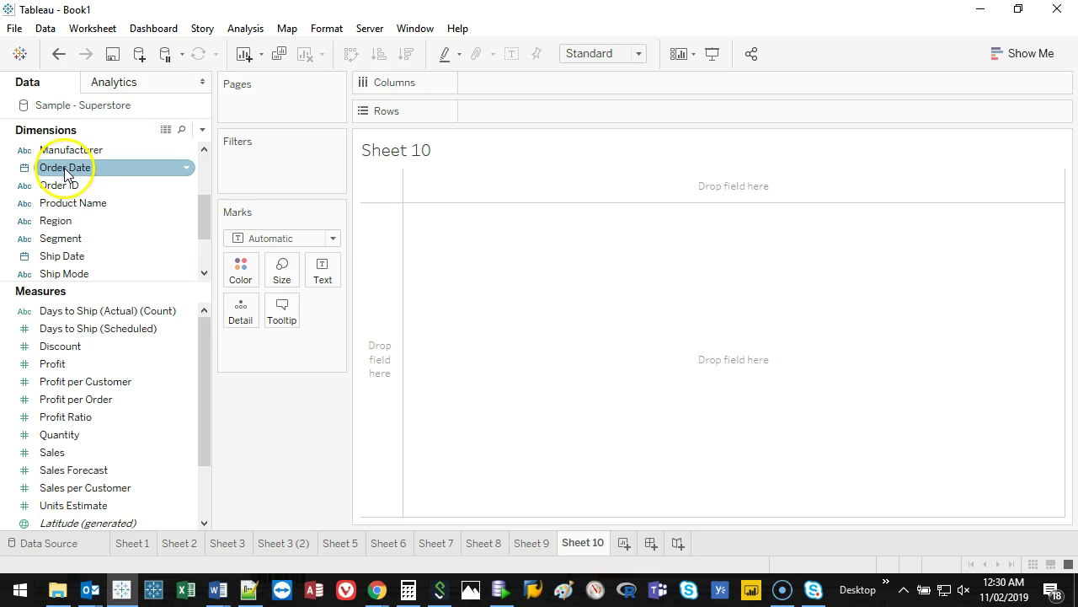
- Plot SUM(Sales) as a line over continuous months of Order Date
left_click_drag(65, 171, 528, 82)
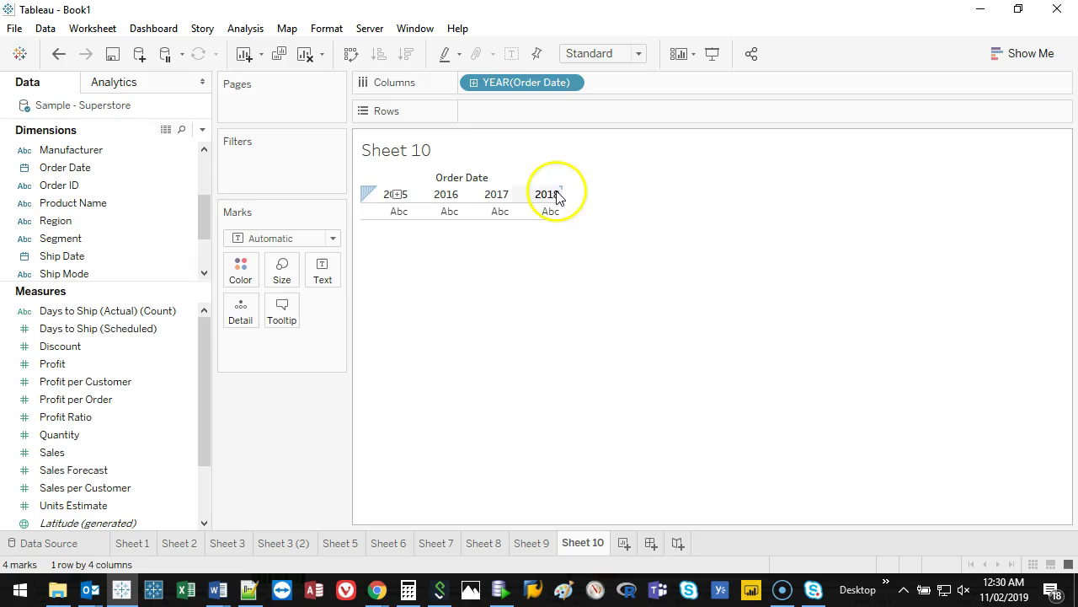
right_click(516, 87)
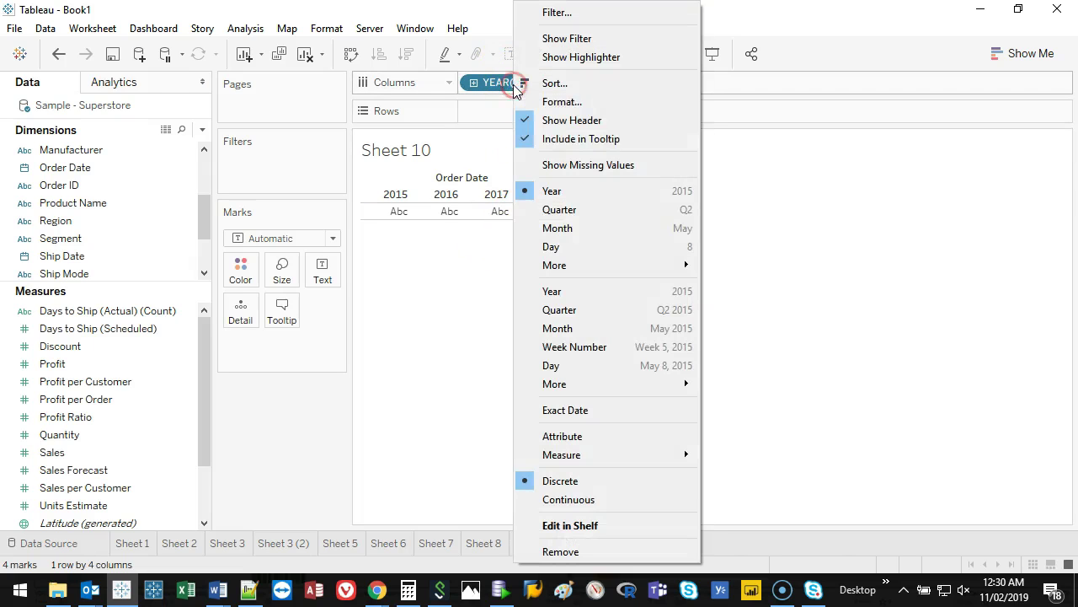
left_click(612, 503)
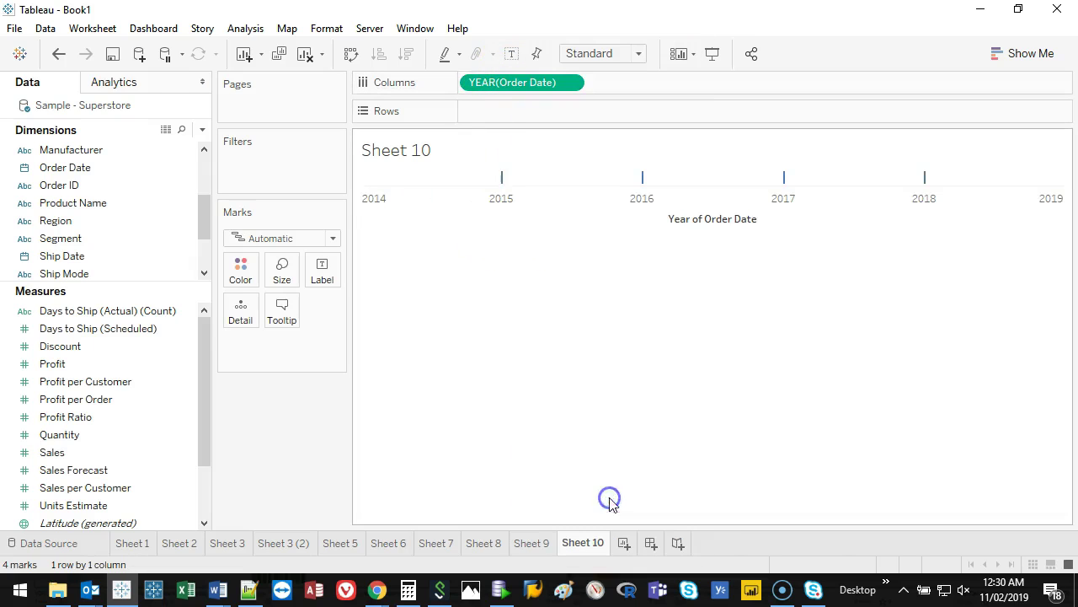
right_click(521, 88)
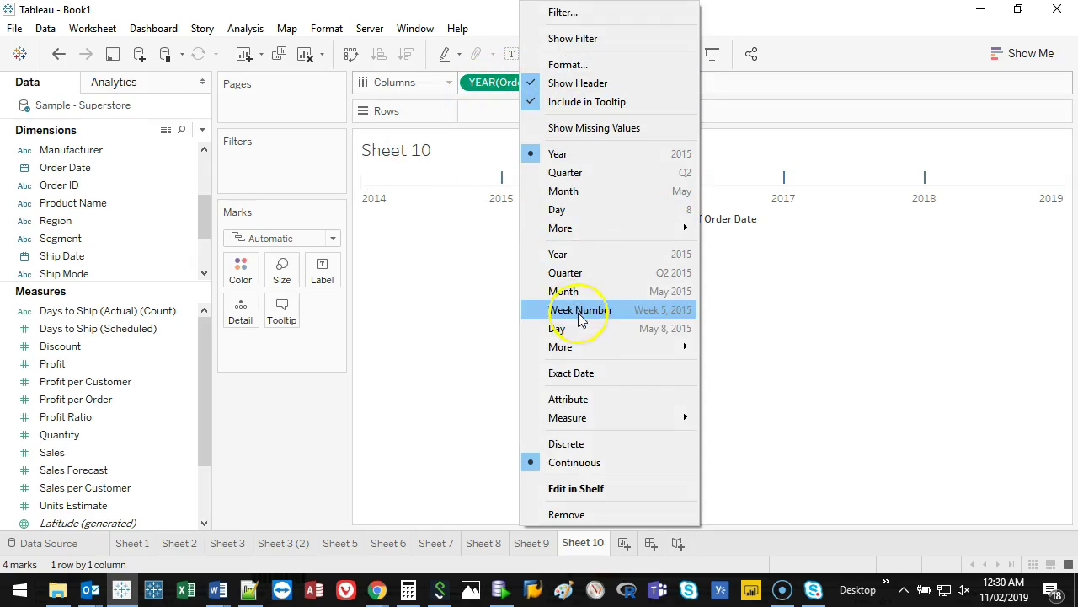
left_click(619, 297)
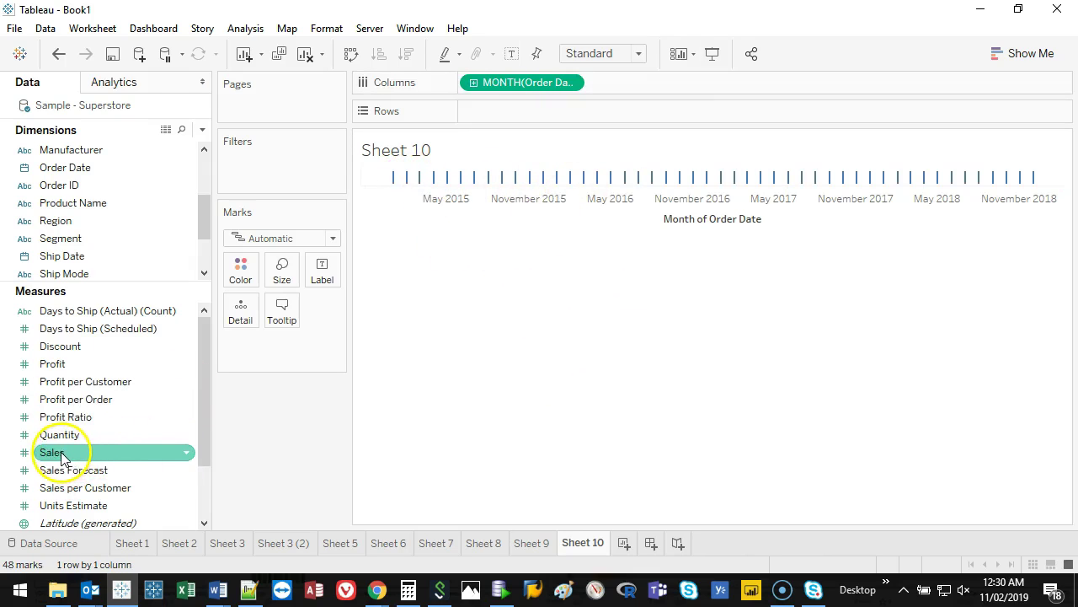
left_click_drag(59, 453, 508, 115)
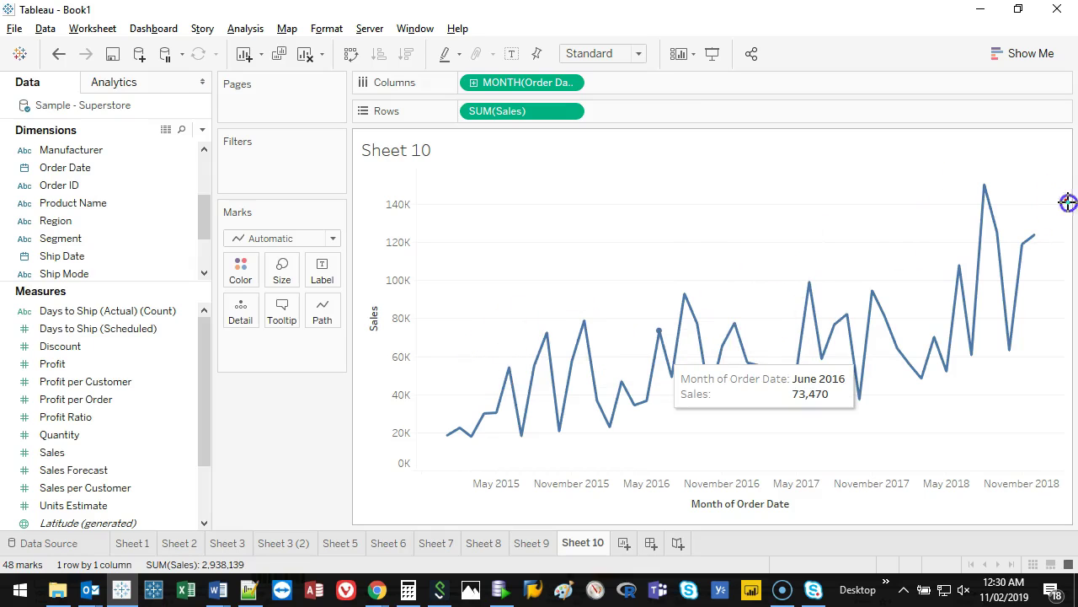
- Add SUM(Sales) to Rows a second time for a second stacked pane
mouse_move(1068, 202)
left_mouse_down()
mouse_move(631, 464)
mouse_move(963, 181)
mouse_move(901, 217)
left_mouse_up()
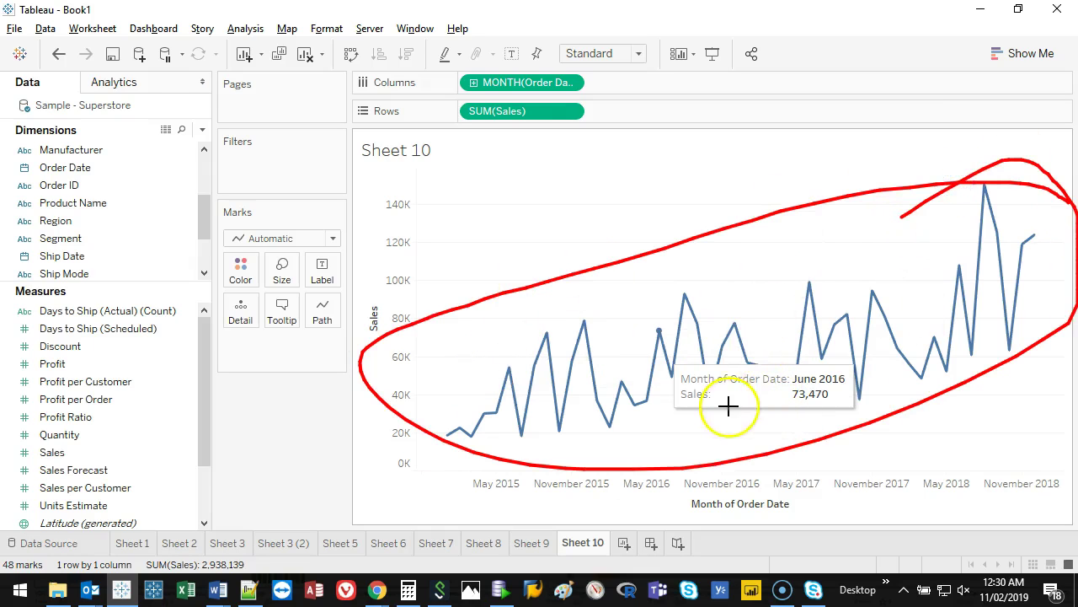
key("Escape")
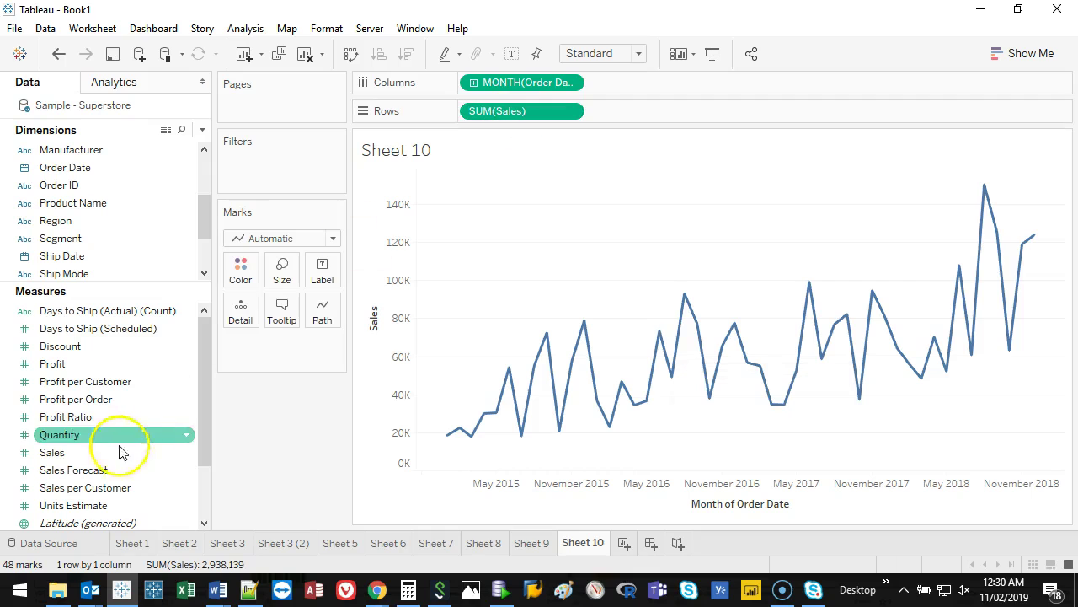
left_click(75, 453)
left_click_drag(77, 453, 694, 109)
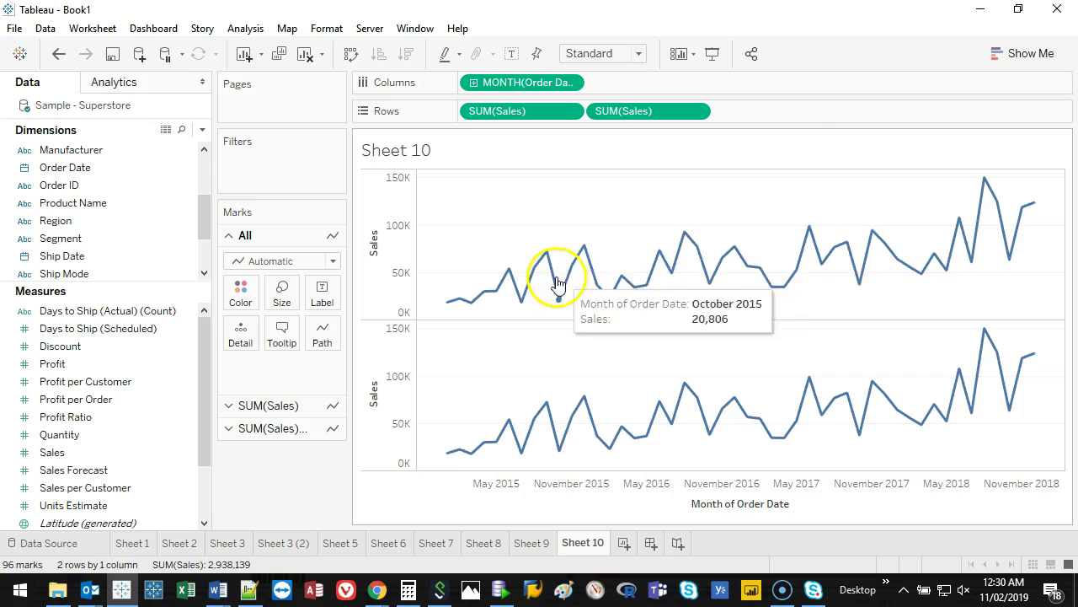
- Adjust the workspace layout around the two stacked Sales panes
left_click_drag(91, 451, 301, 495)
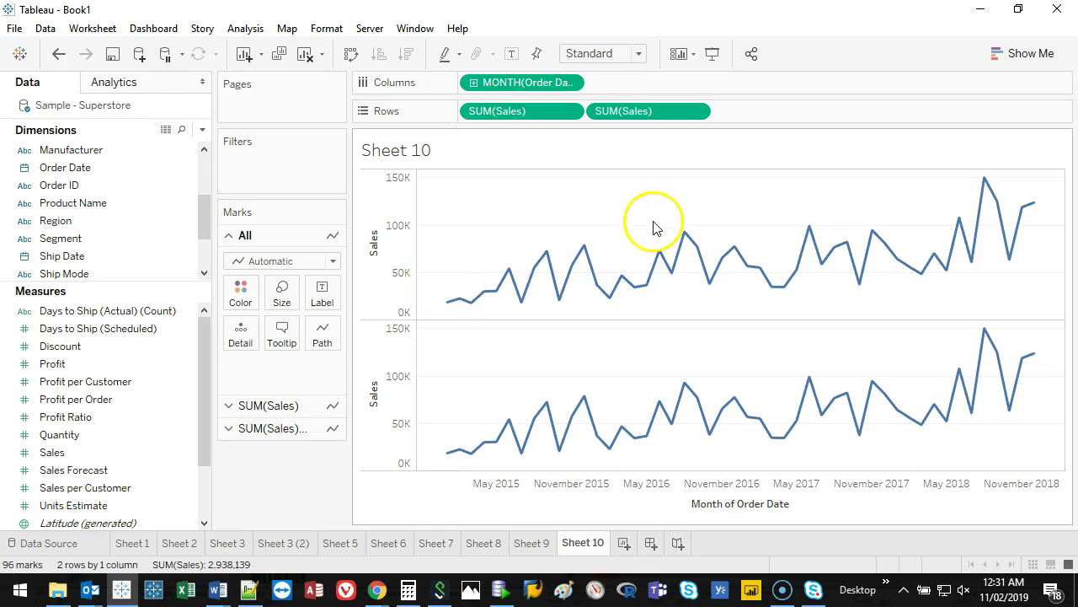
mouse_move(1073, 190)
left_mouse_down()
mouse_move(744, 199)
mouse_move(460, 311)
mouse_move(1026, 197)
left_mouse_up()
mouse_move(1038, 383)
left_mouse_down()
mouse_move(413, 421)
mouse_move(938, 373)
left_mouse_up()
mouse_move(463, 473)
left_mouse_down()
mouse_move(479, 505)
mouse_move(473, 477)
left_mouse_up()
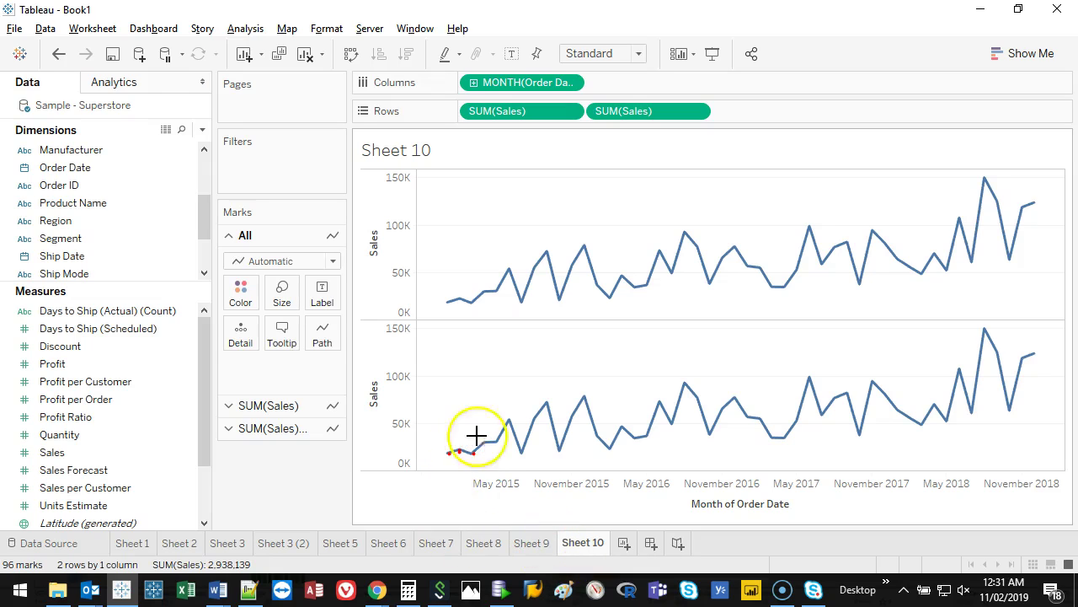
key("Escape")
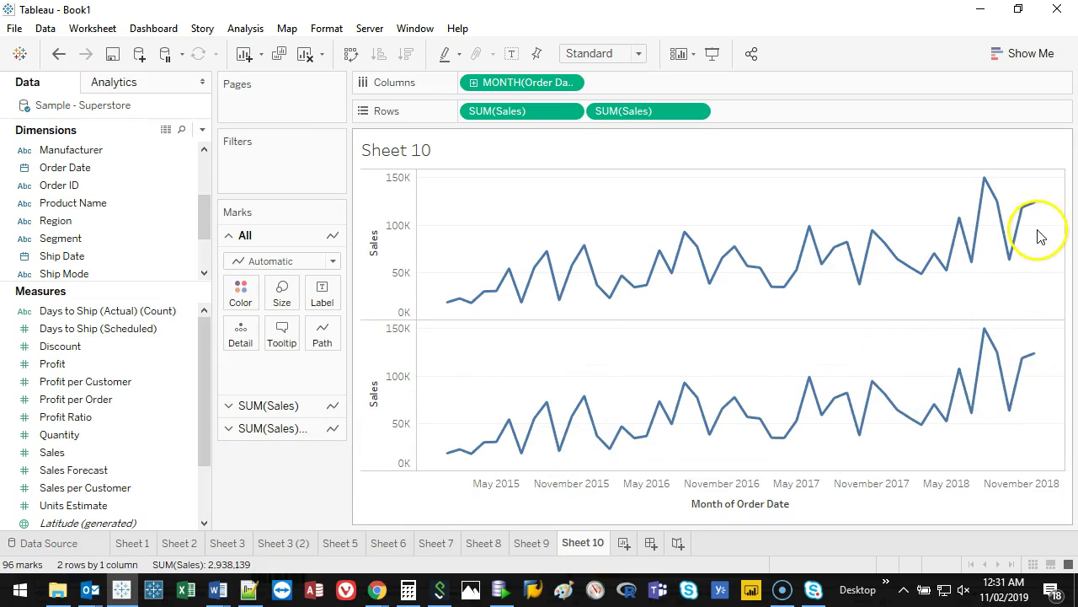
key("ctrl+2")
mouse_move(1060, 187)
left_mouse_down()
mouse_move(598, 188)
mouse_move(383, 285)
mouse_move(850, 316)
mouse_move(1069, 176)
left_mouse_up()
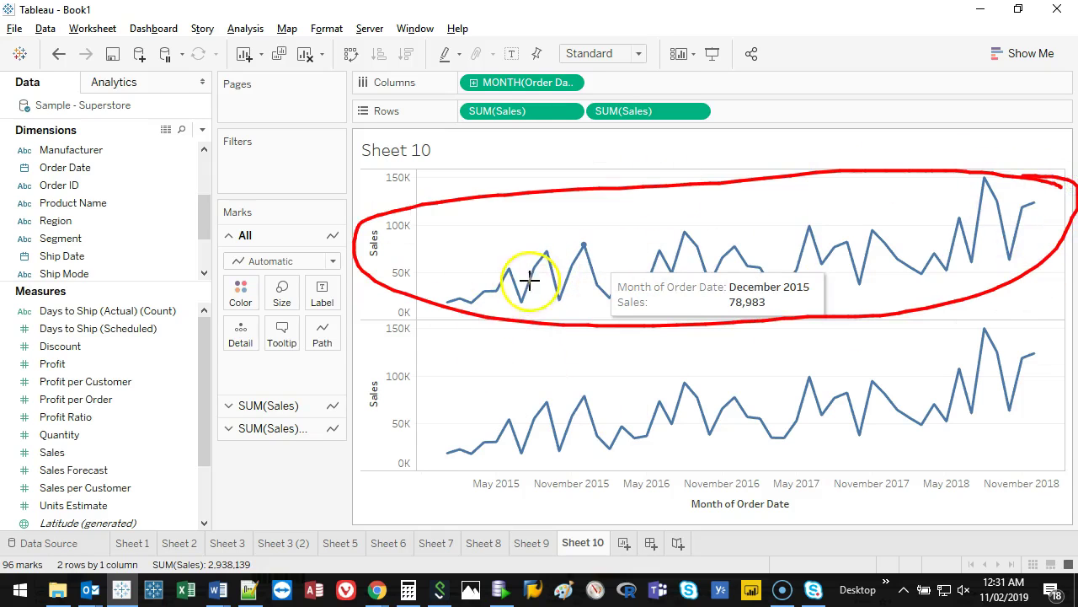
key("Escape")
key("ctrl+2")
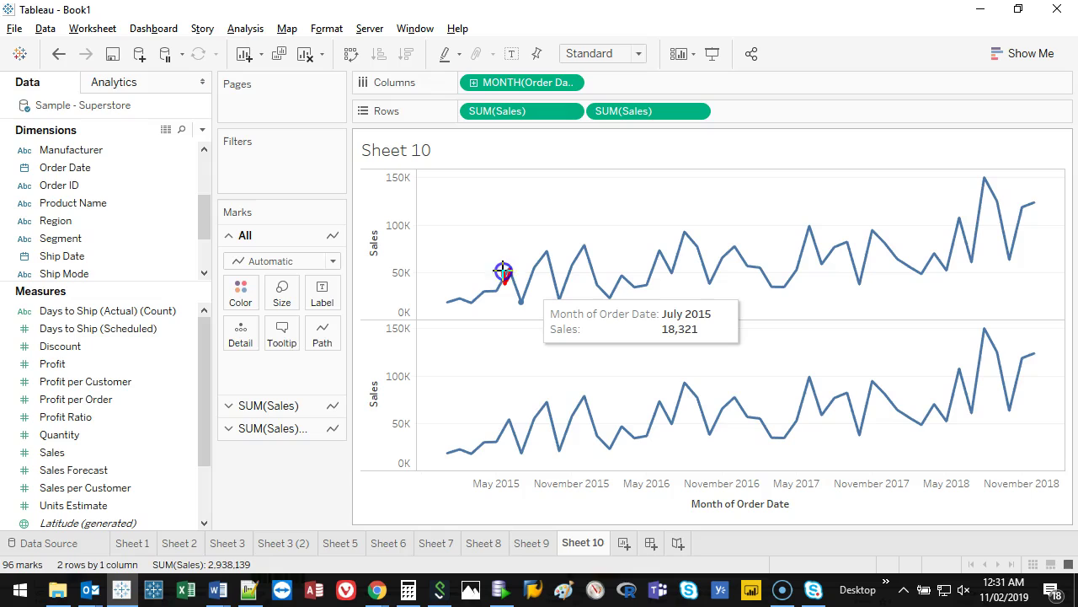
key("Escape")
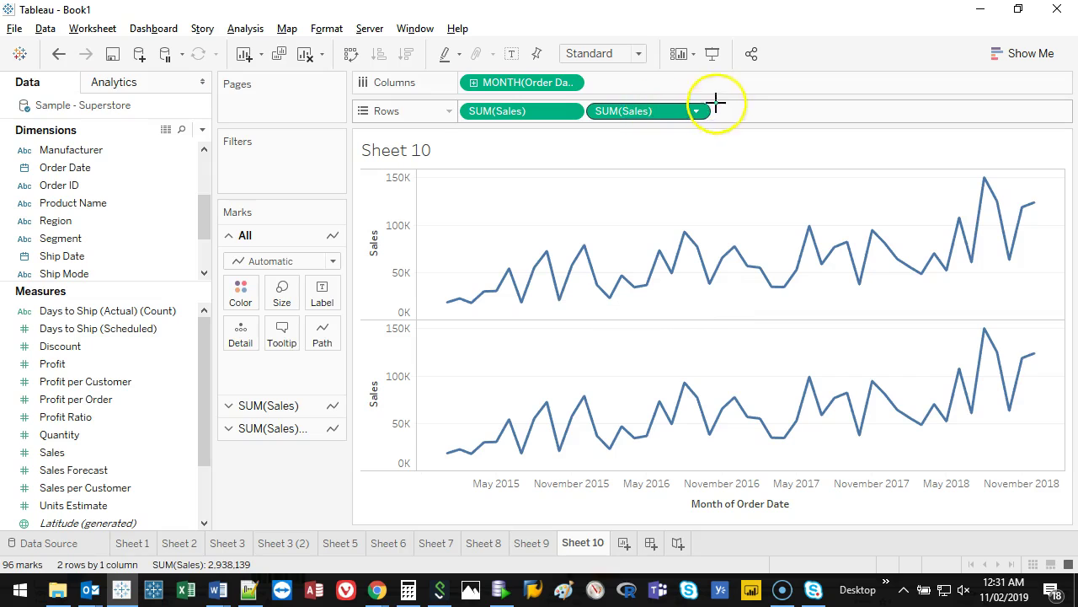
key("Escape")
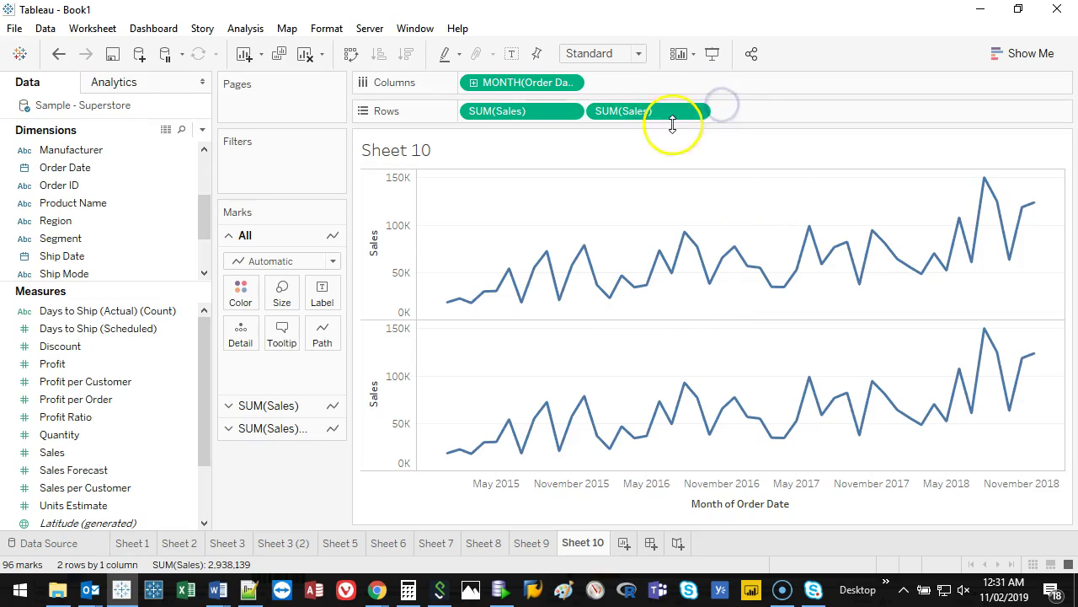
- Convert the second SUM(Sales) to a Running Total quick table calculation
right_click(662, 115)
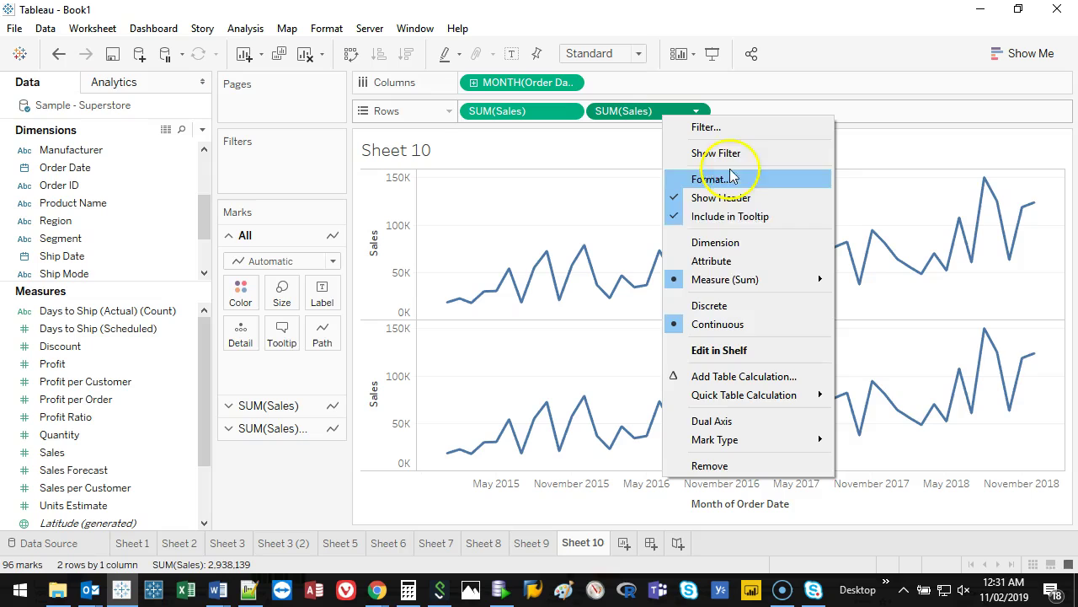
mouse_move(773, 404)
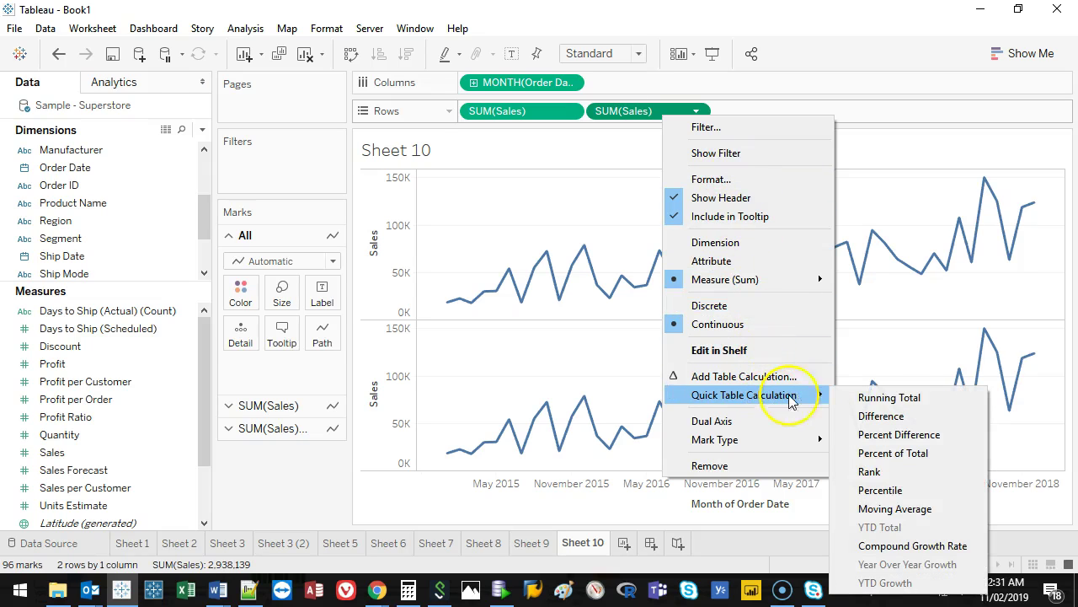
left_click(884, 397)
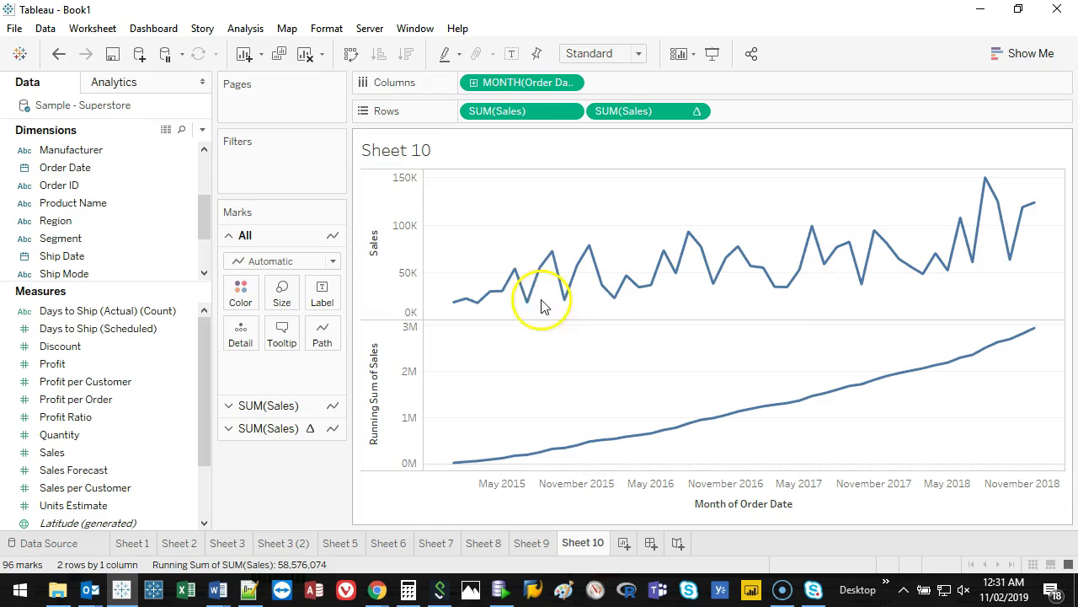
- Label the running-total line with its cumulative values
left_click(265, 428)
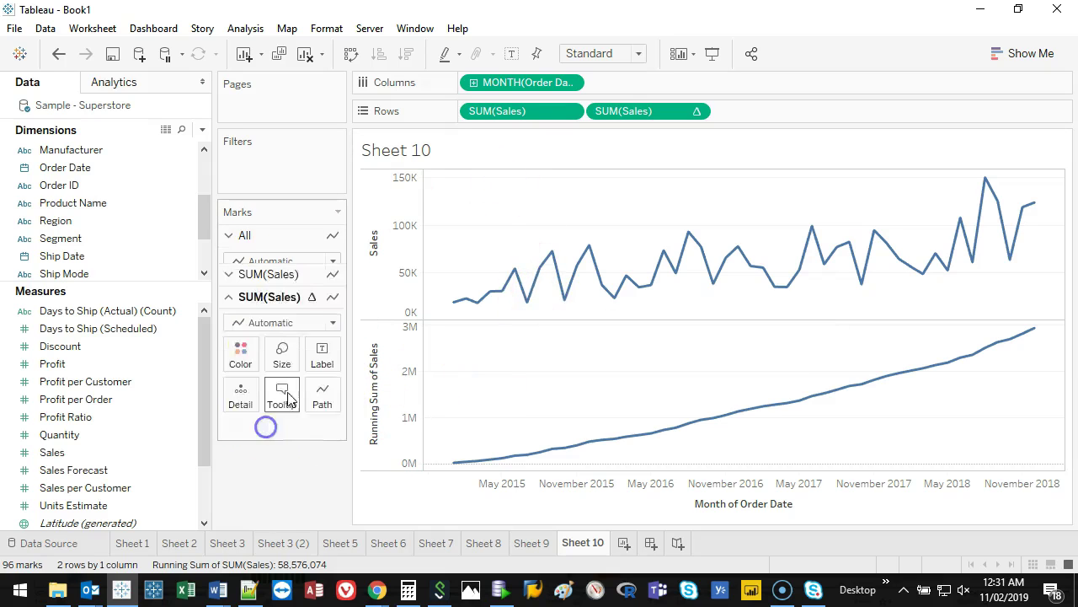
left_click(656, 115)
left_click_drag(656, 115, 326, 346)
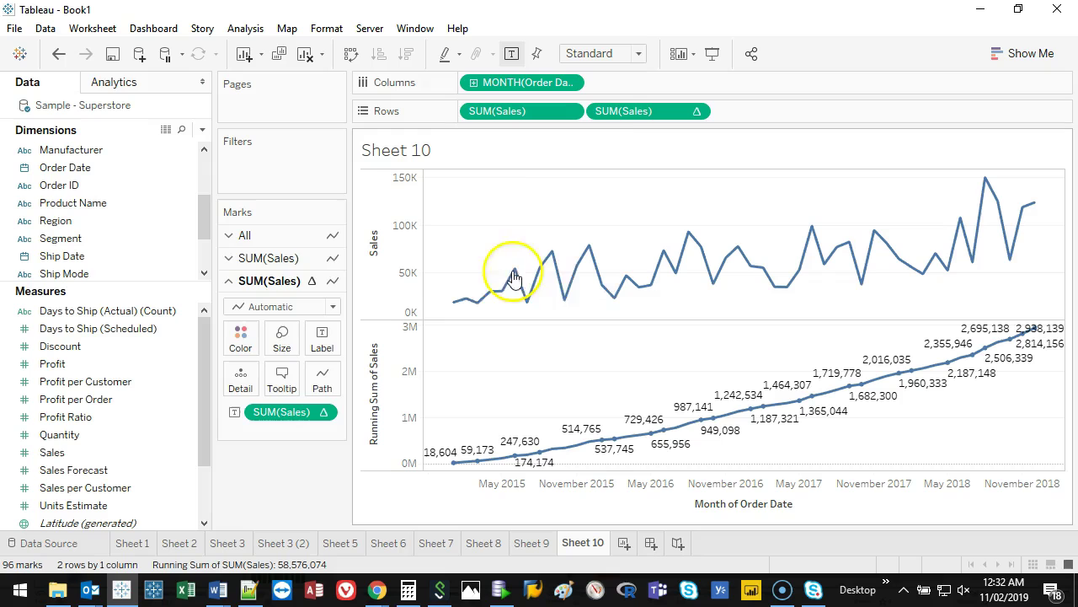
- Colour both Sales lines red from the shared All marks card
left_click(513, 112)
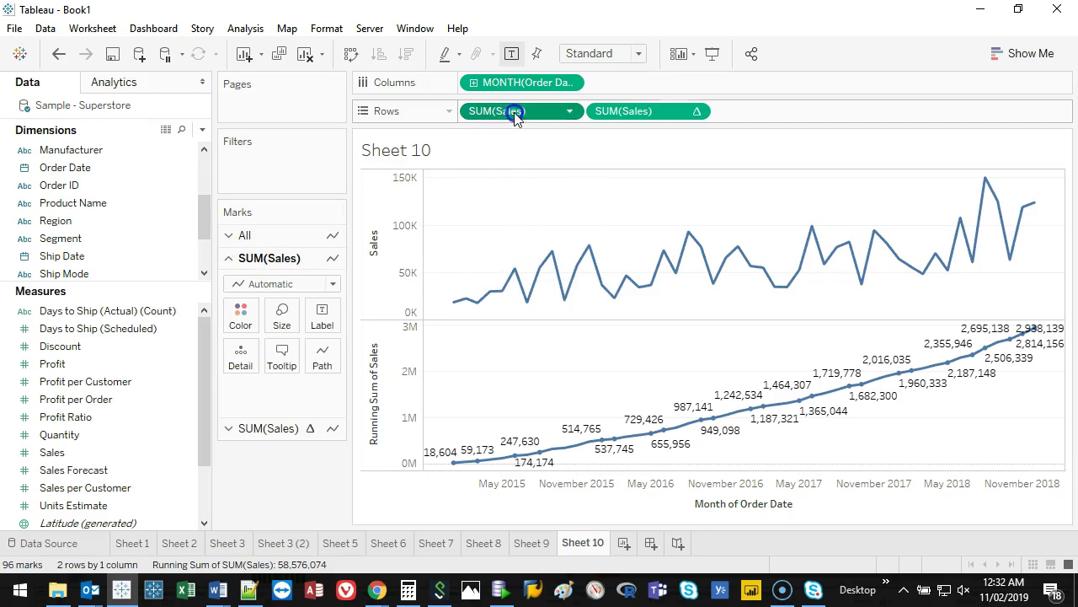
left_click(251, 236)
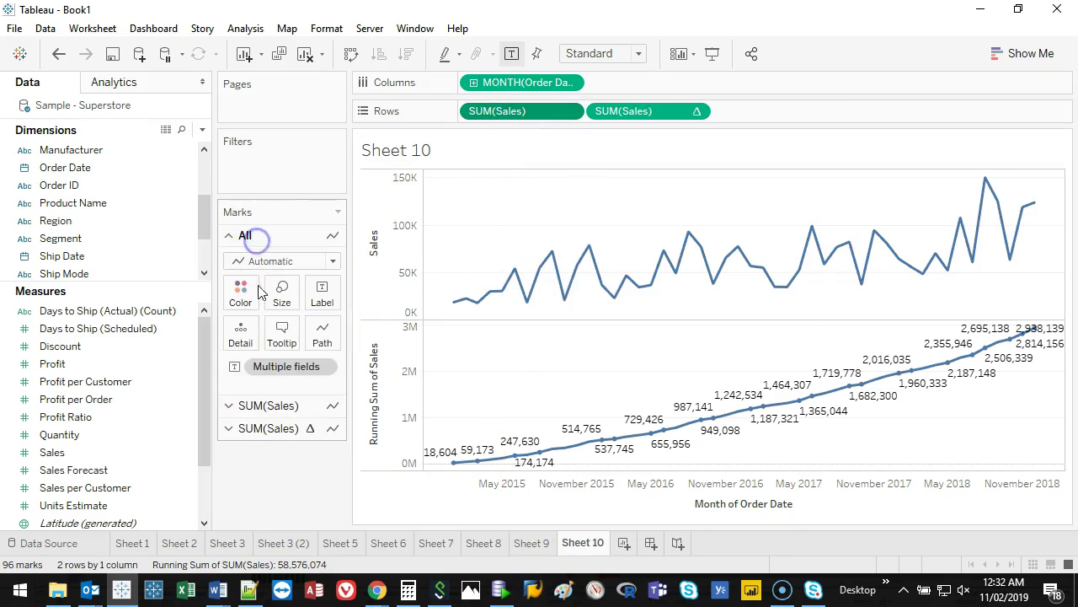
left_click(255, 406)
left_click(268, 428)
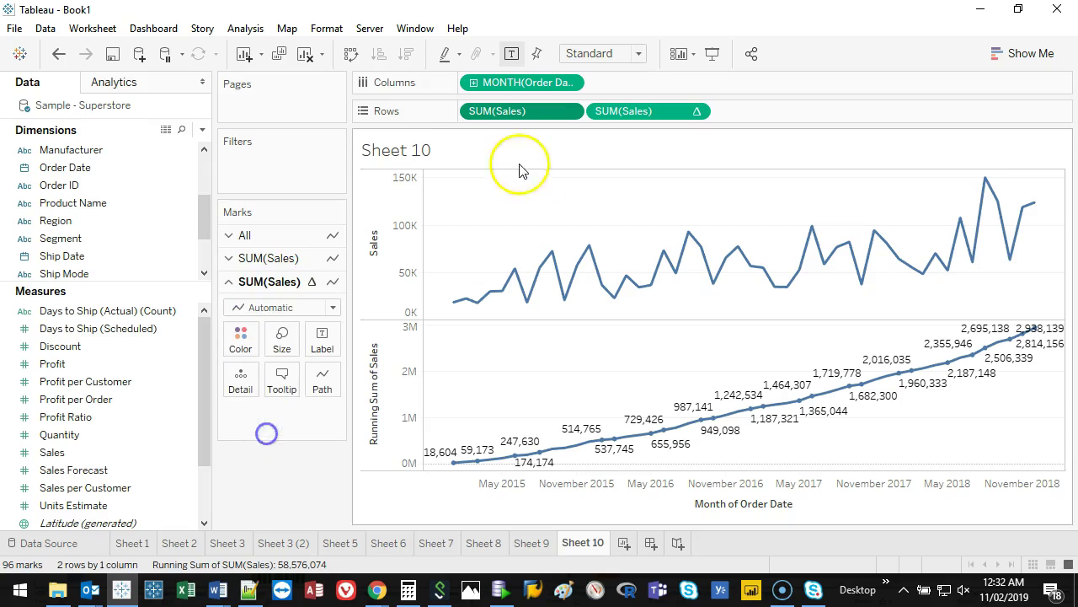
left_click(261, 256)
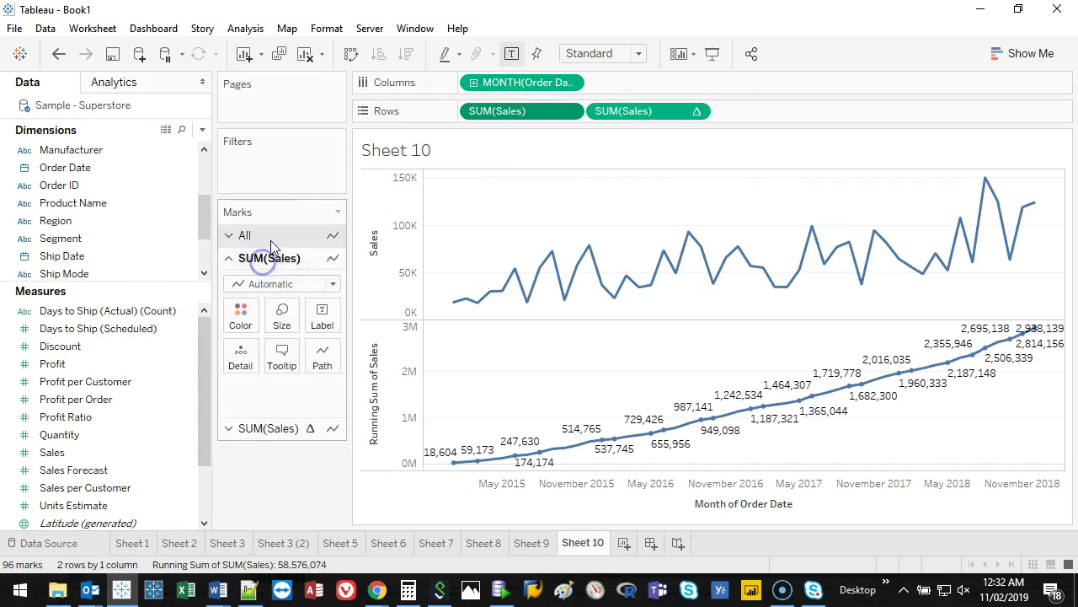
left_click(263, 237)
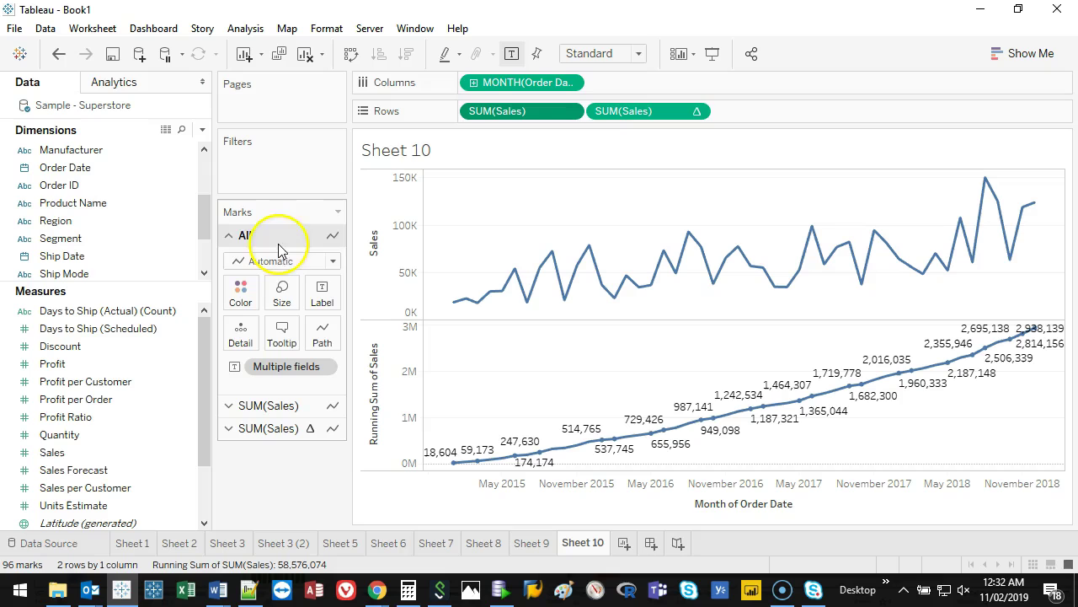
left_click(271, 235)
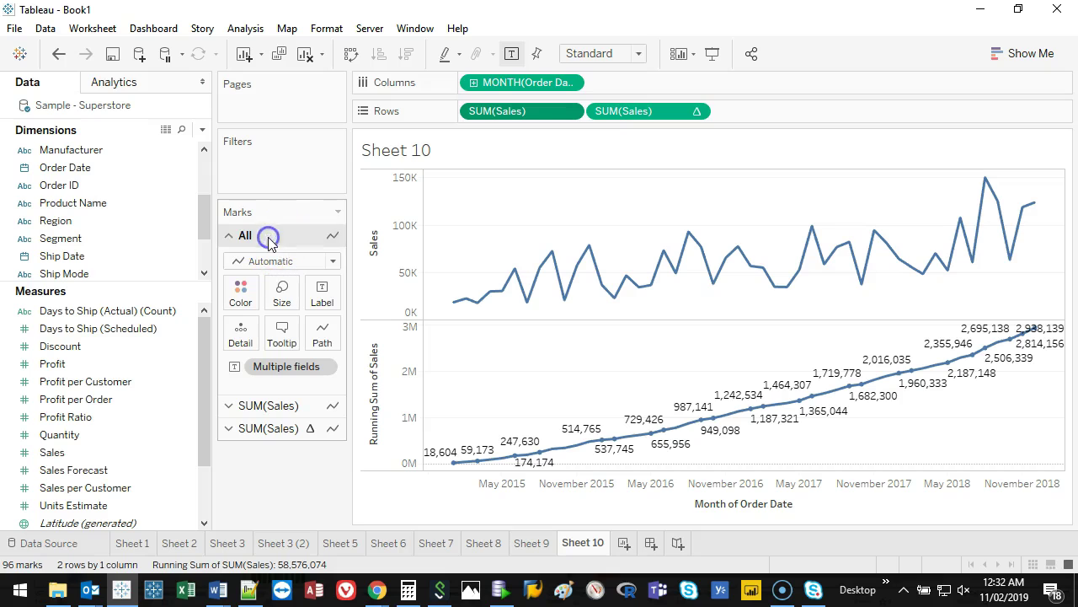
left_click(241, 295)
left_click(315, 353)
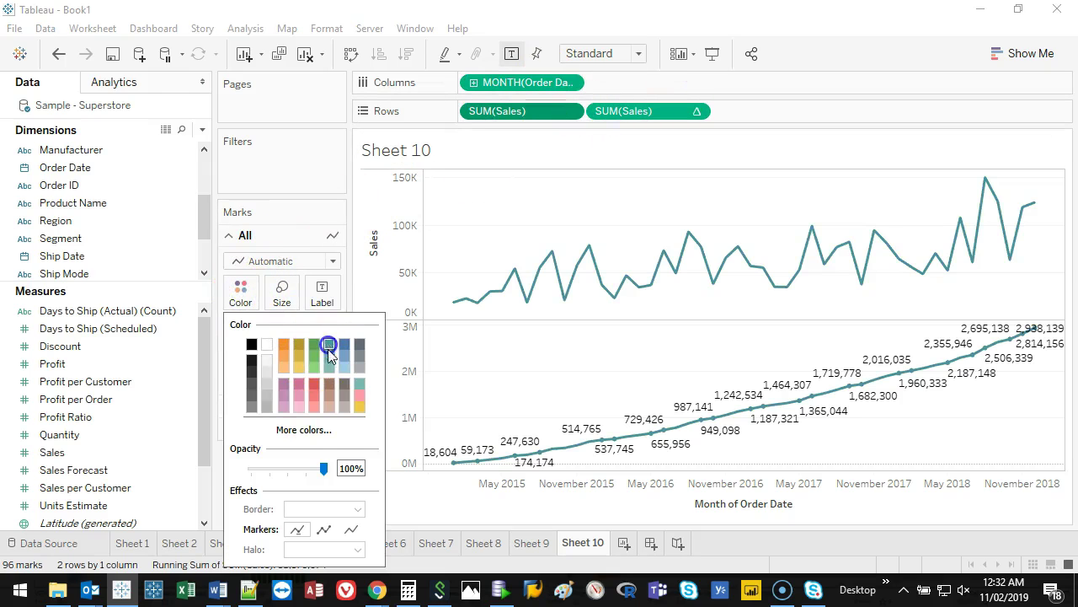
left_click(317, 382)
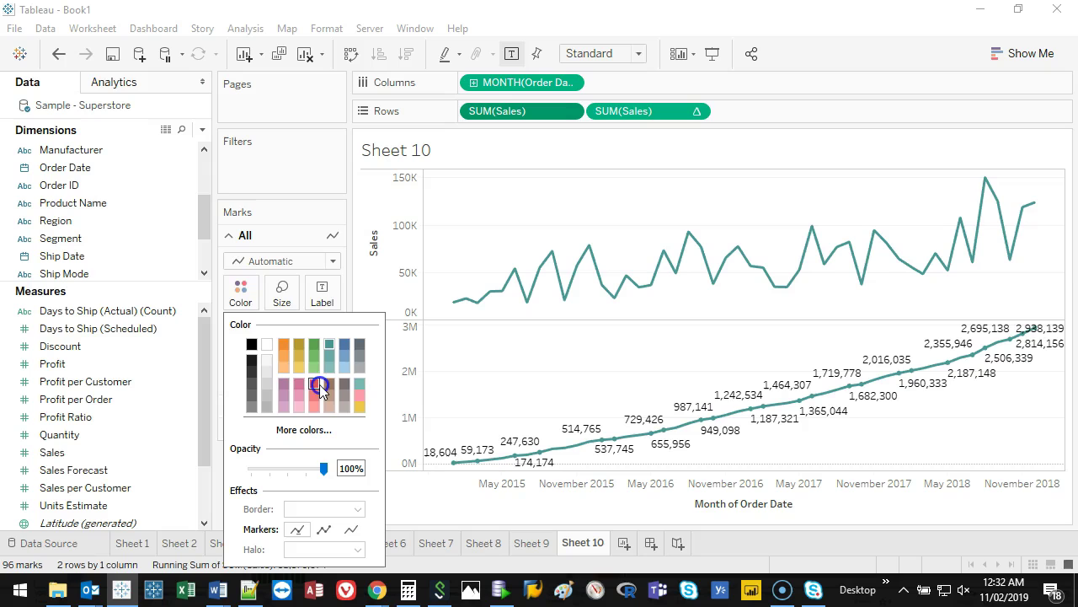
left_click(241, 291)
- Make the monthly Sales line blue, leaving the running-sum line red
left_click(275, 408)
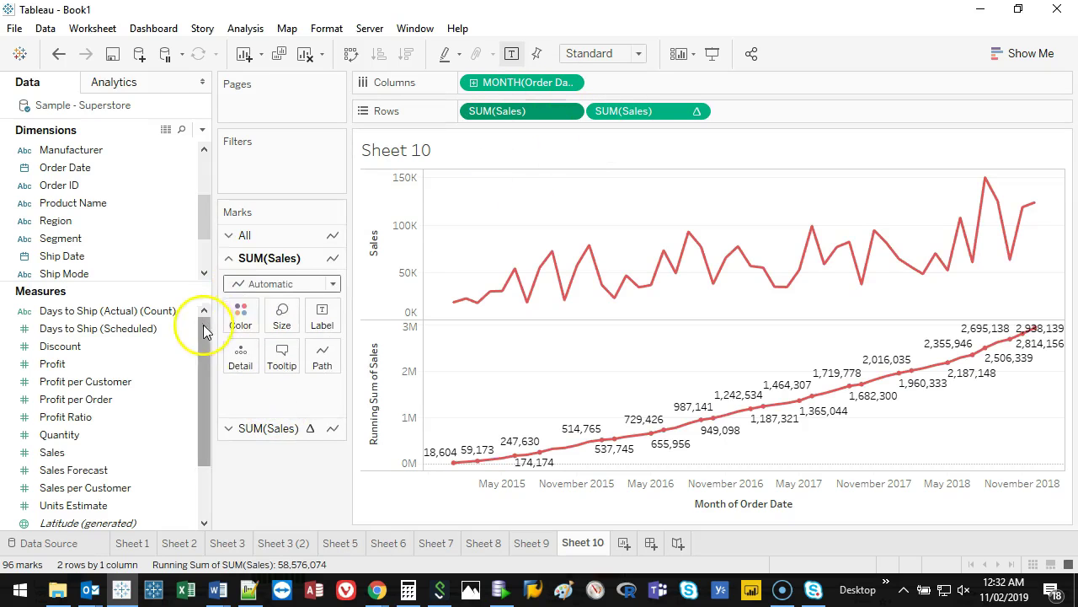
left_click(240, 316)
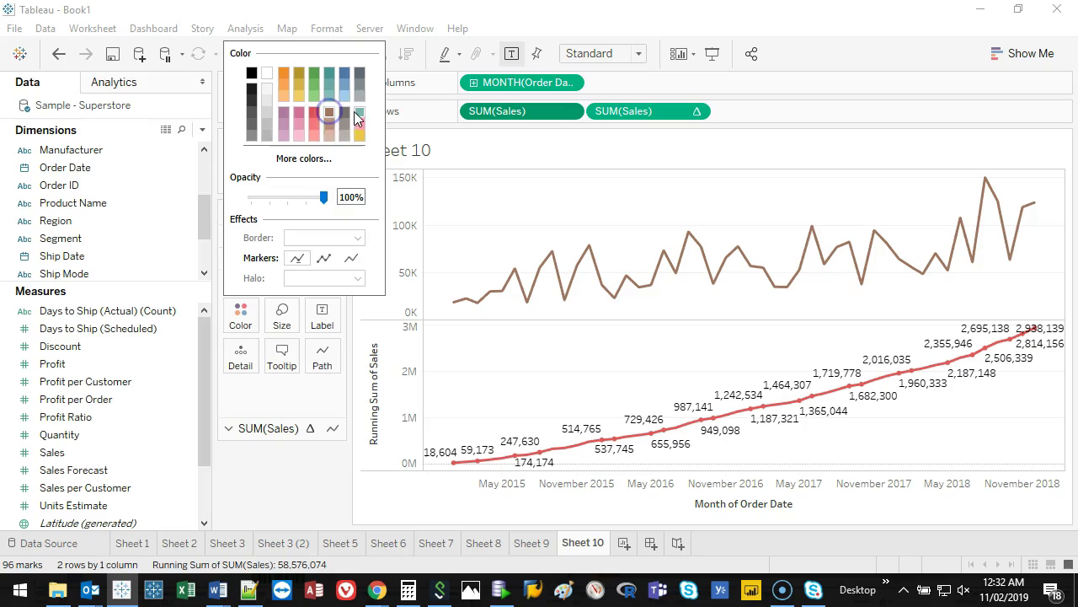
left_click(345, 74)
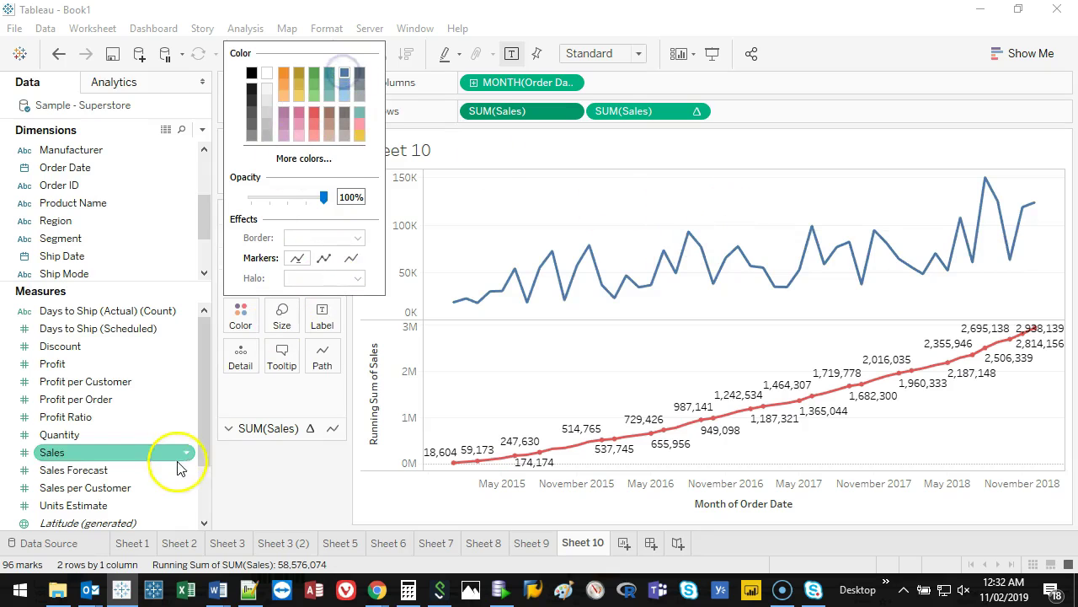
left_click(250, 428)
left_click(250, 429)
left_click(240, 337)
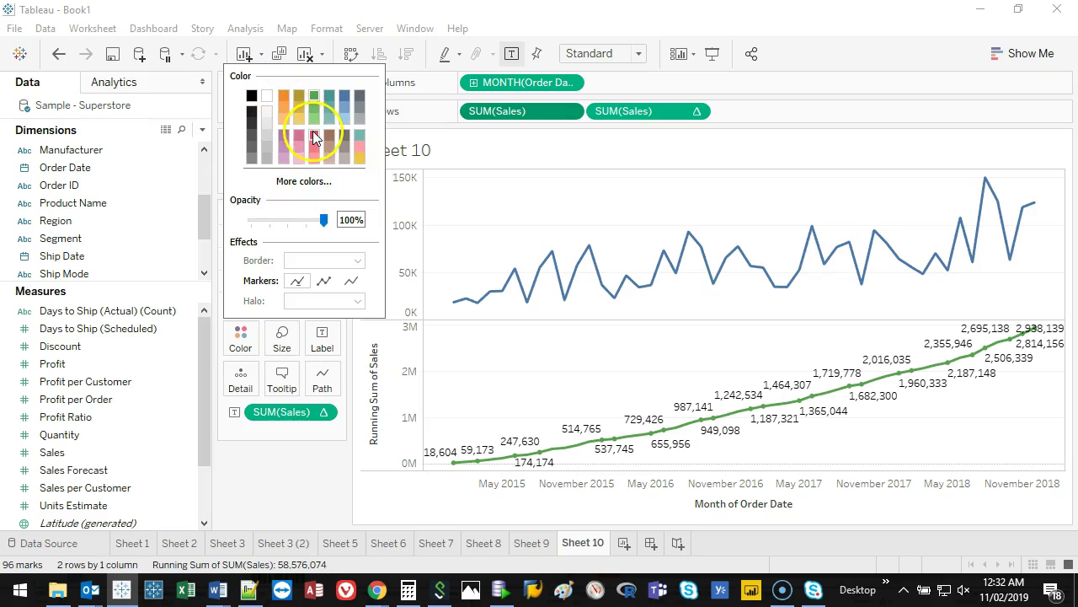
left_click(253, 454)
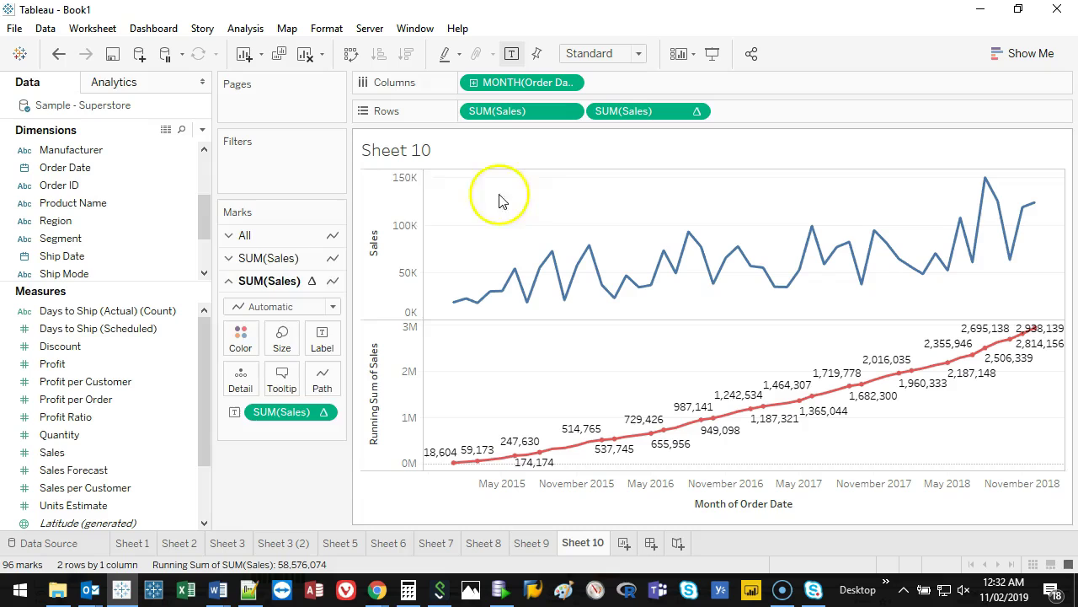
- Put SUM(Sales) on Label to show monthly sales values on the upper line
left_click(268, 263)
left_click_drag(530, 111, 326, 317)
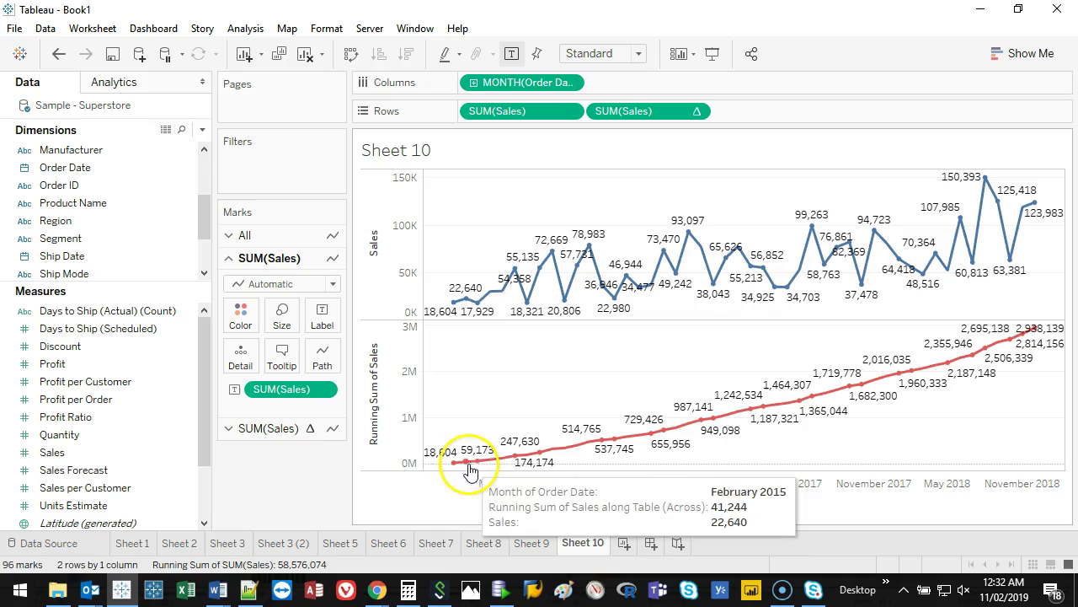
- Keep only the January–July 2015 marks in both charts
left_click_drag(445, 300, 530, 472)
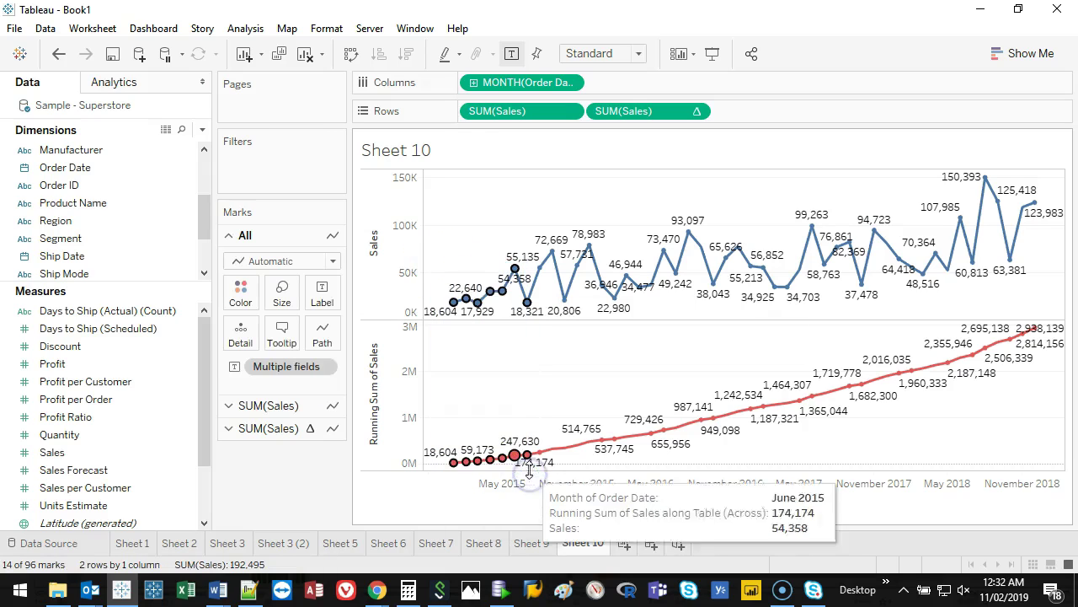
left_click(586, 452)
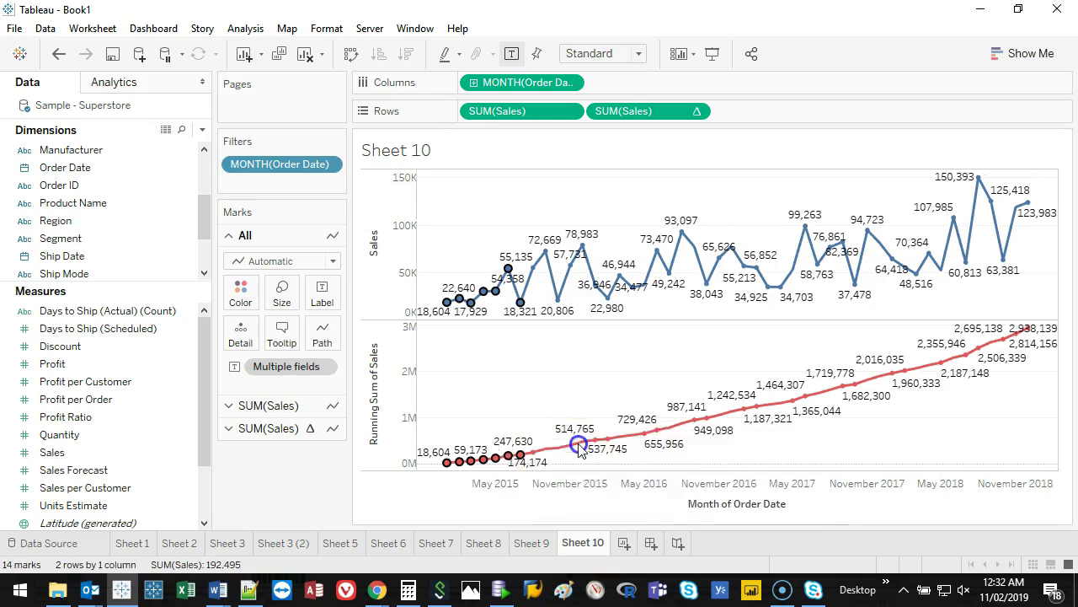
left_click(521, 376)
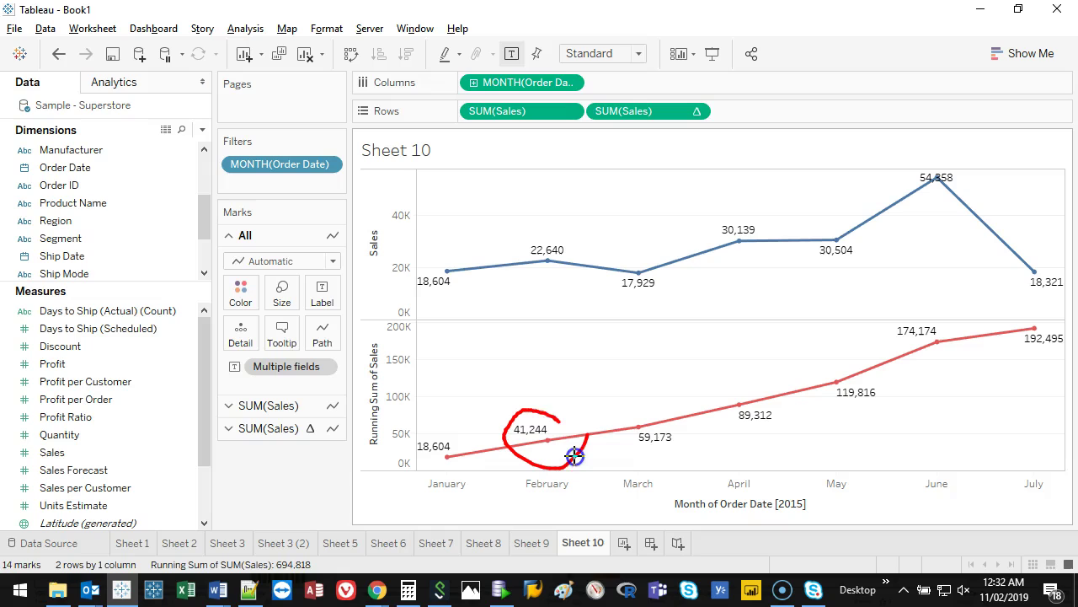
- Circle the January–April sales and running-sum values with the pen, then erase them
left_click_drag(456, 248, 436, 258)
mouse_move(565, 246)
left_mouse_down()
mouse_move(512, 231)
mouse_move(596, 277)
left_mouse_up()
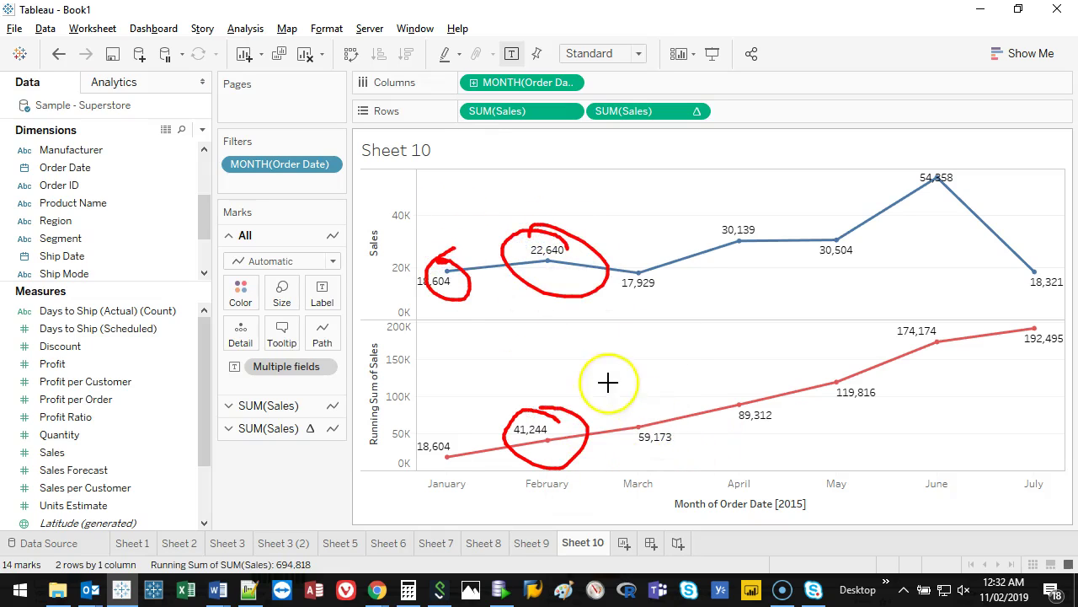
key("Escape")
mouse_move(649, 415)
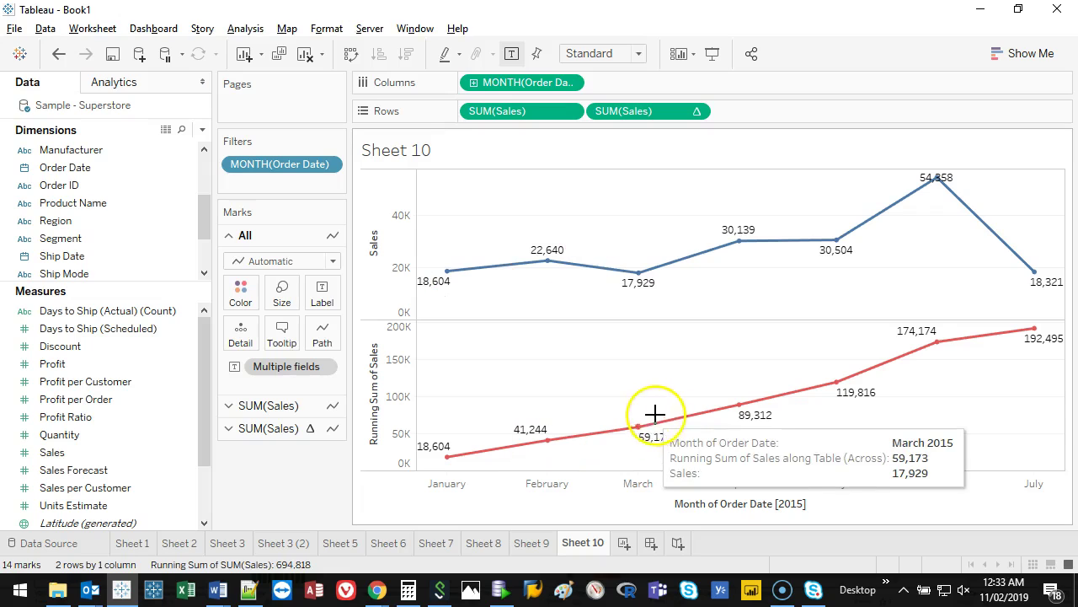
left_click_drag(459, 251, 425, 275)
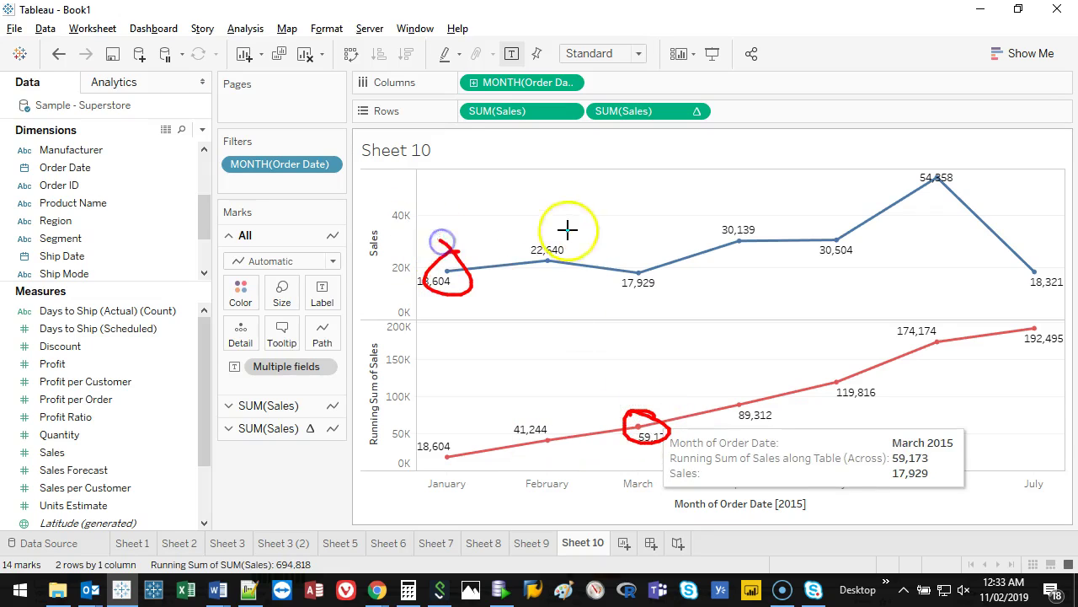
mouse_move(567, 229)
left_mouse_down()
mouse_move(510, 278)
mouse_move(525, 217)
left_mouse_up()
left_click_drag(678, 248, 622, 234)
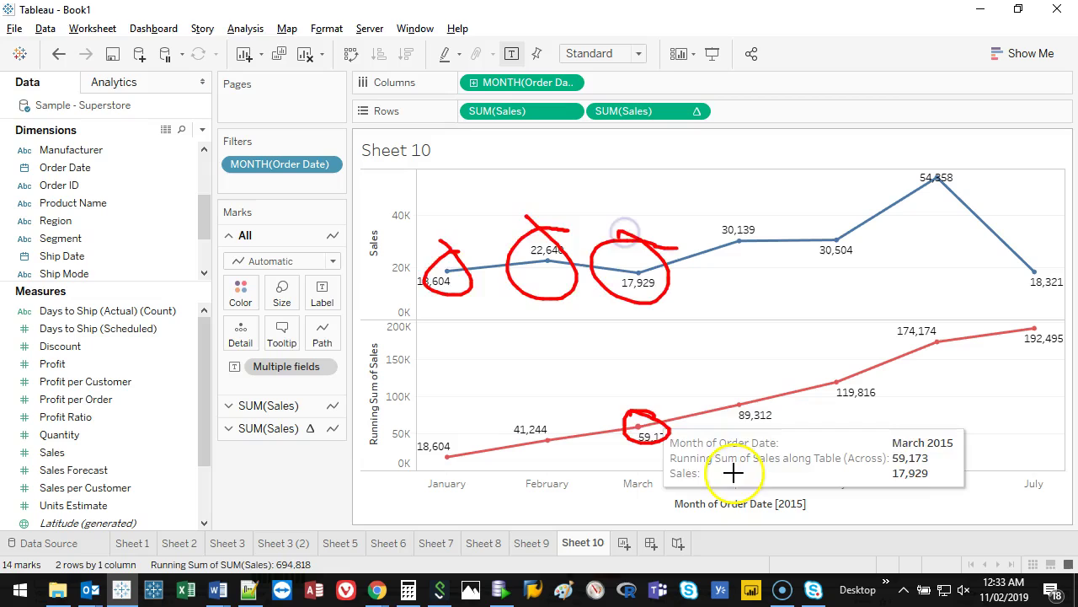
key("Escape")
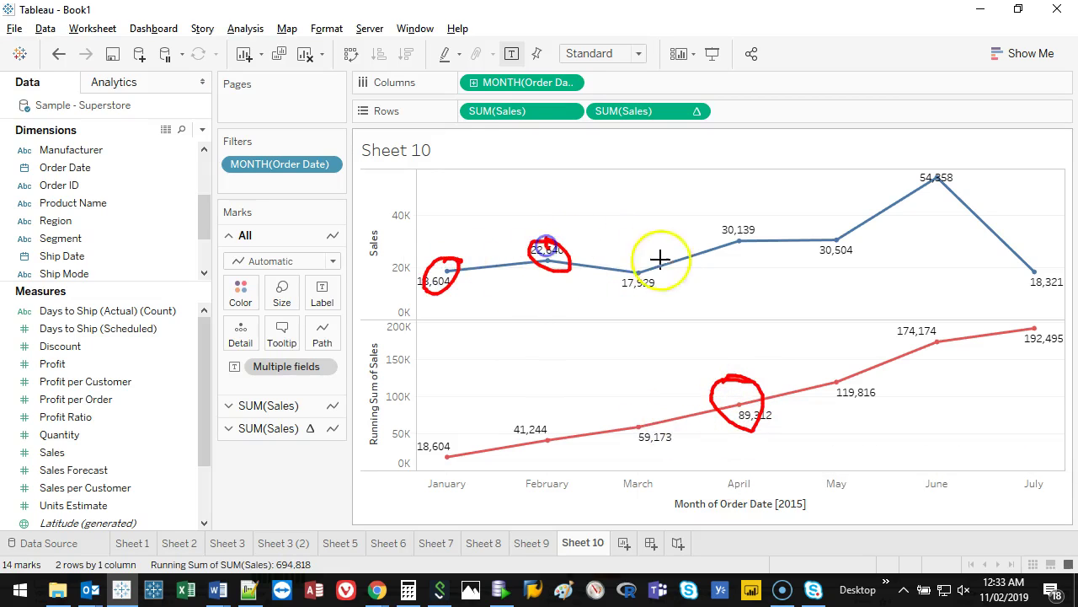
left_click_drag(741, 256, 741, 245)
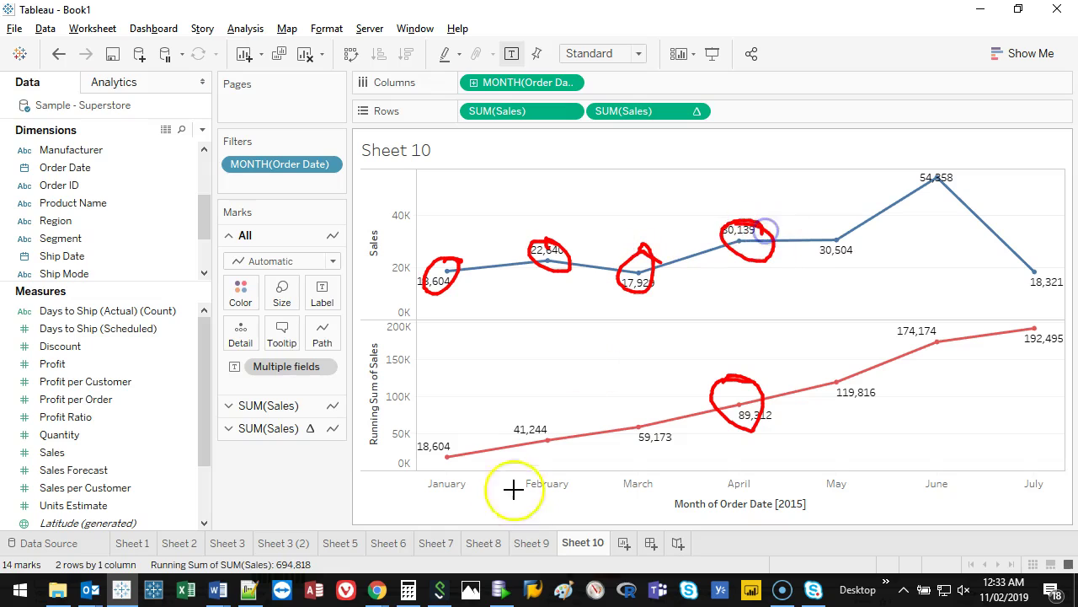
left_click_drag(447, 446, 510, 445)
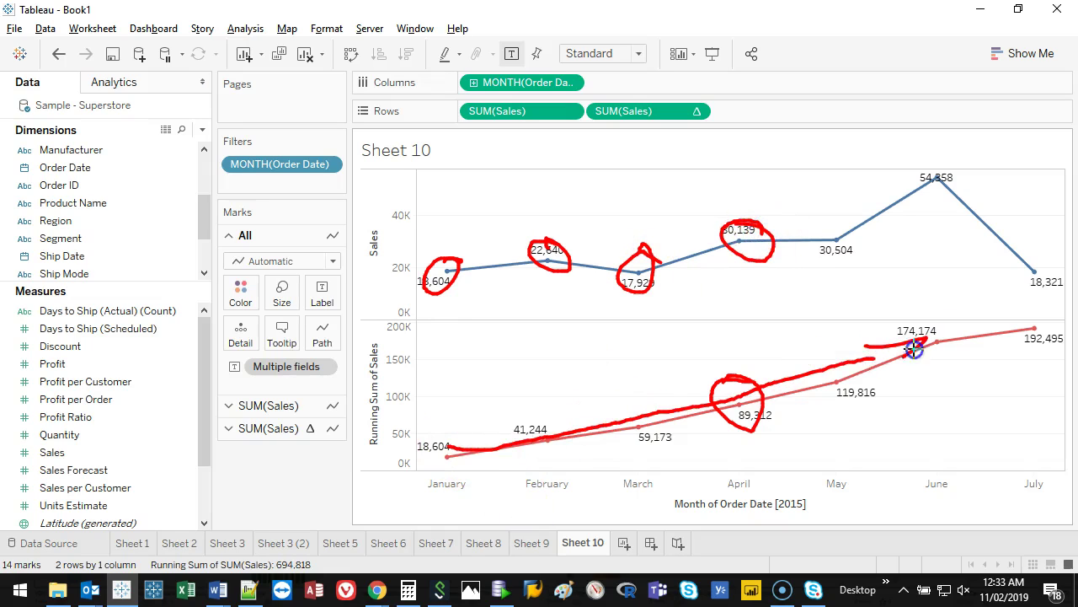
key("Escape")
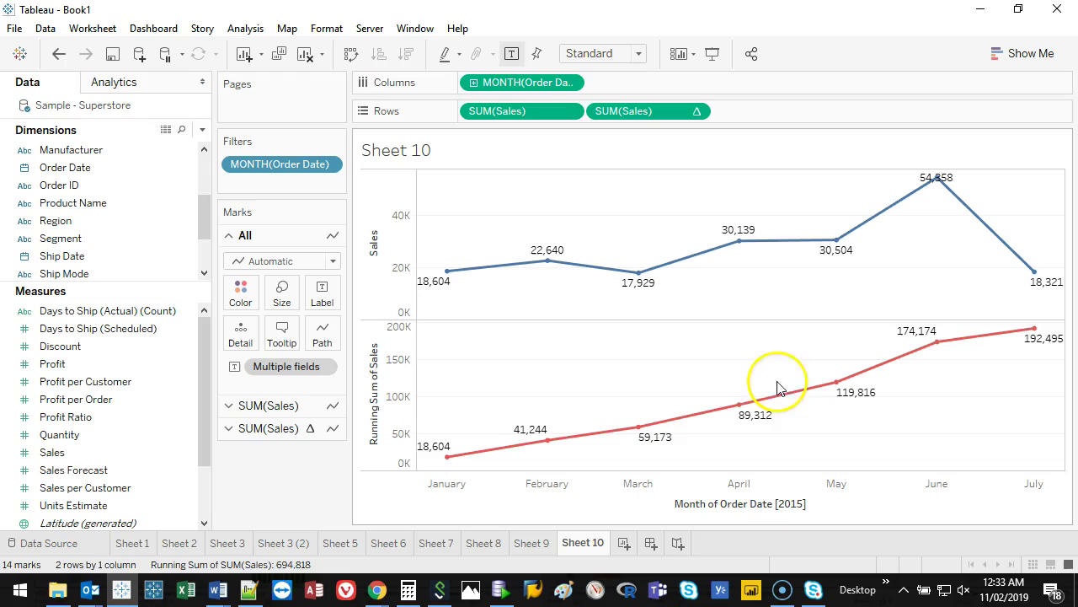
- Remove the MONTH(Order Date) filter to restore 2015–2018, then check point tooltips
left_click_drag(265, 165, 250, 489)
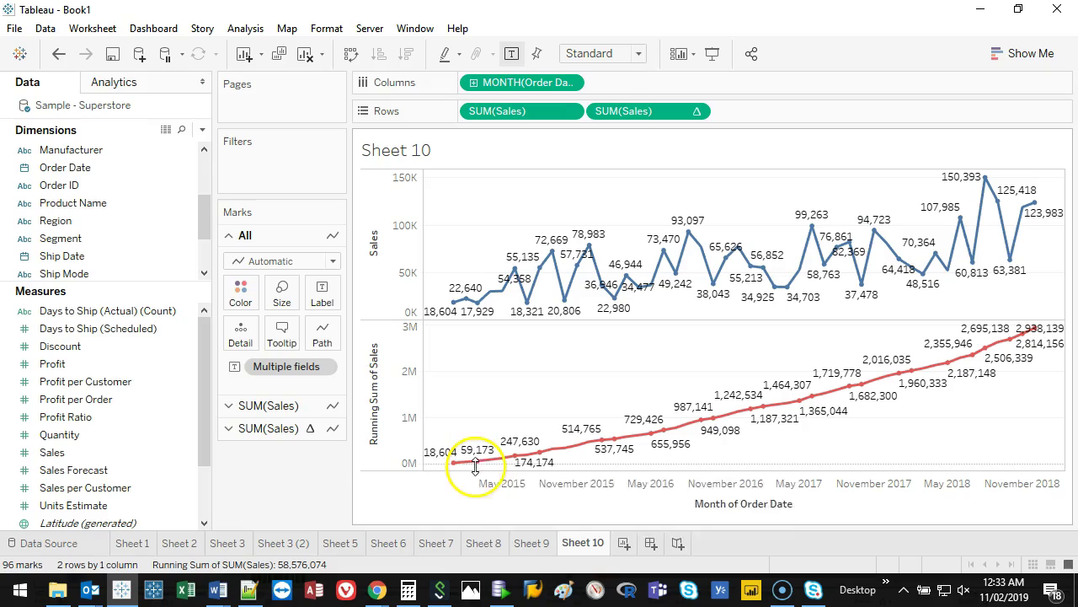
mouse_move(454, 468)
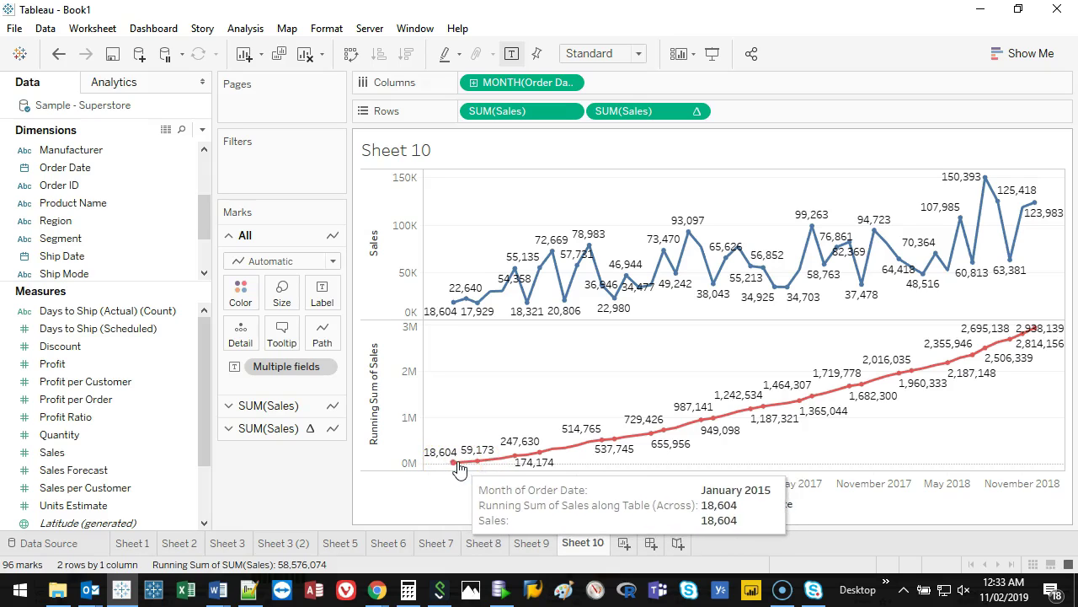
mouse_move(1042, 335)
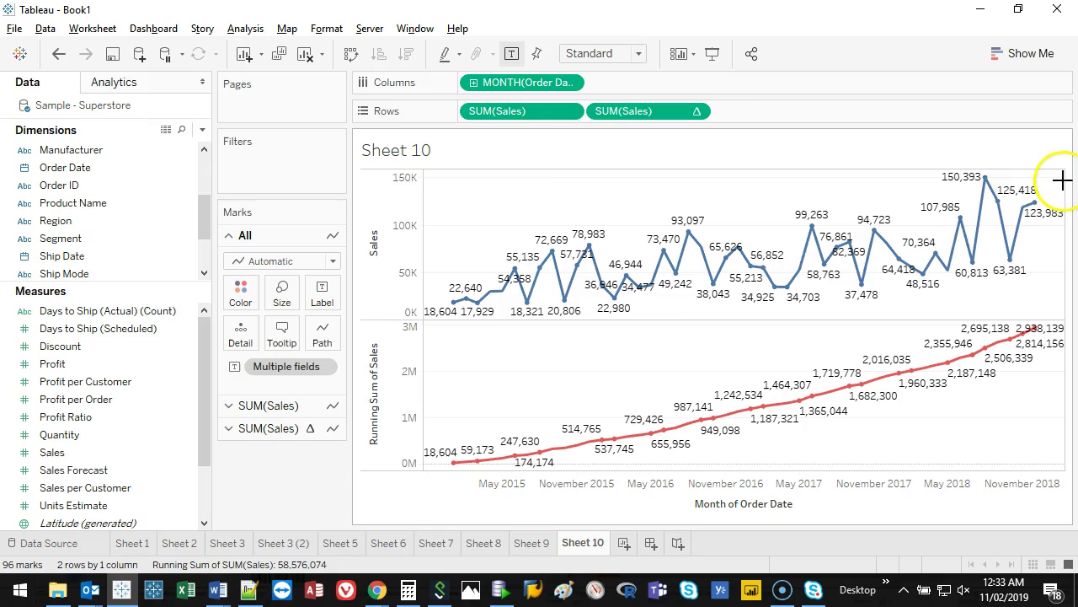
mouse_move(1061, 180)
left_mouse_down()
mouse_move(320, 212)
mouse_move(1003, 224)
left_mouse_up()
key("Escape")
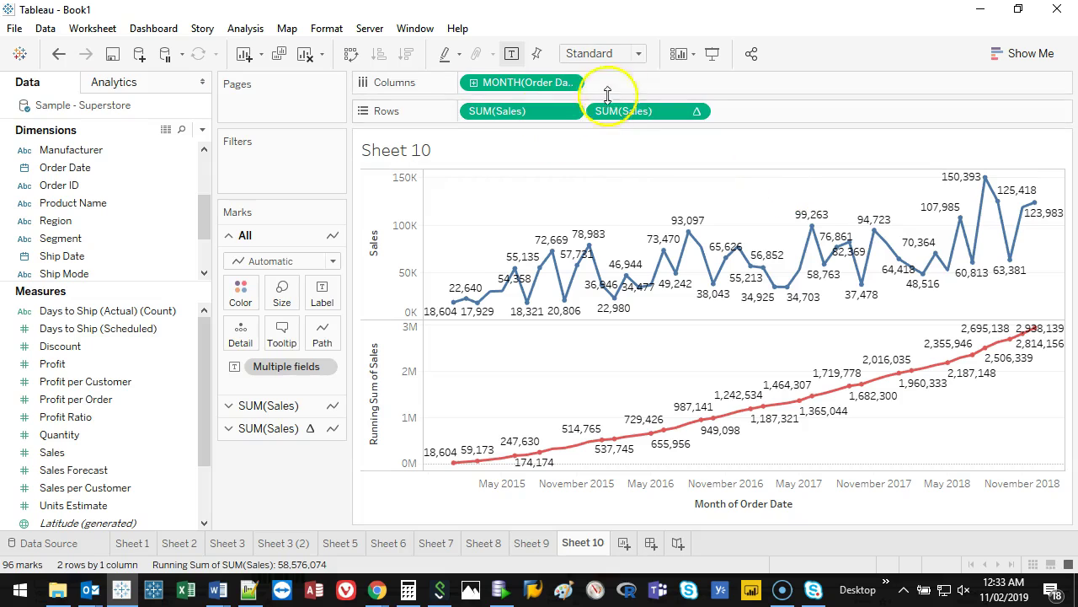
- Switch the top SUM(Sales) marks card's mark type to Bar
right_click(636, 109)
left_click(624, 111)
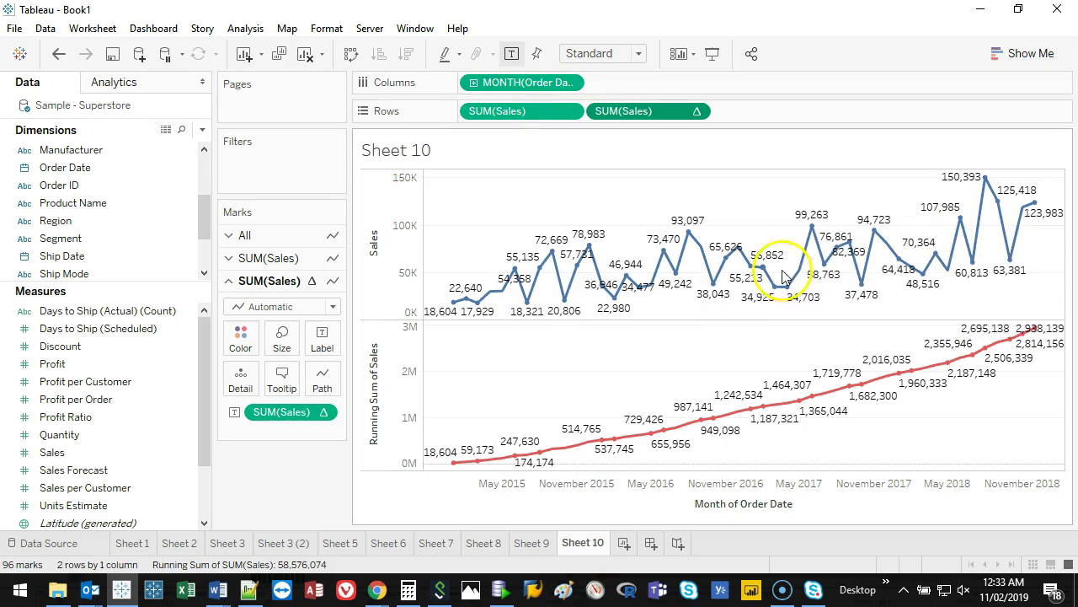
left_click(518, 111)
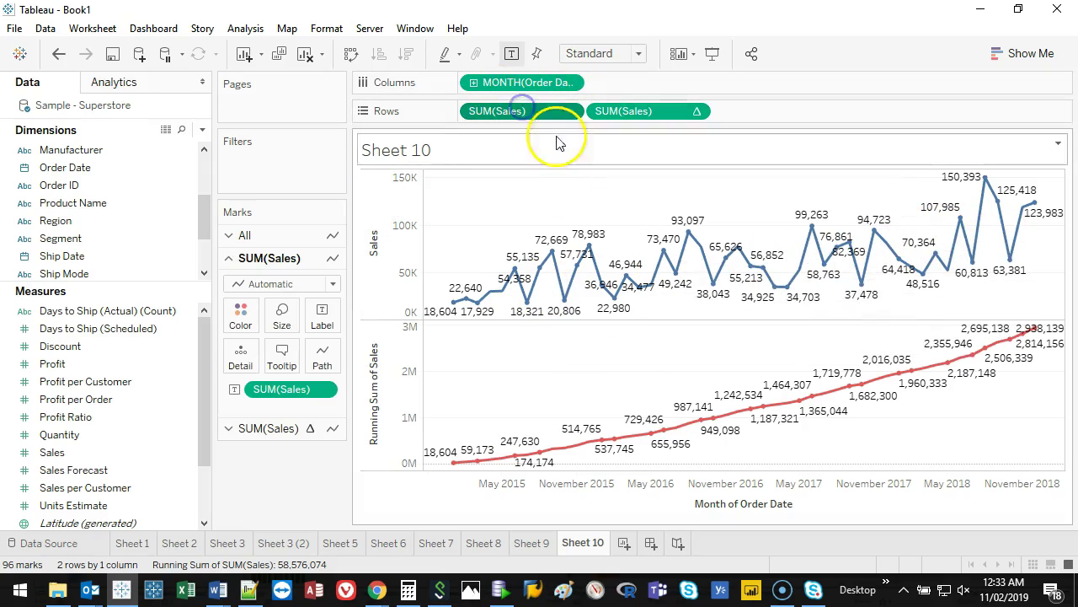
right_click(533, 83)
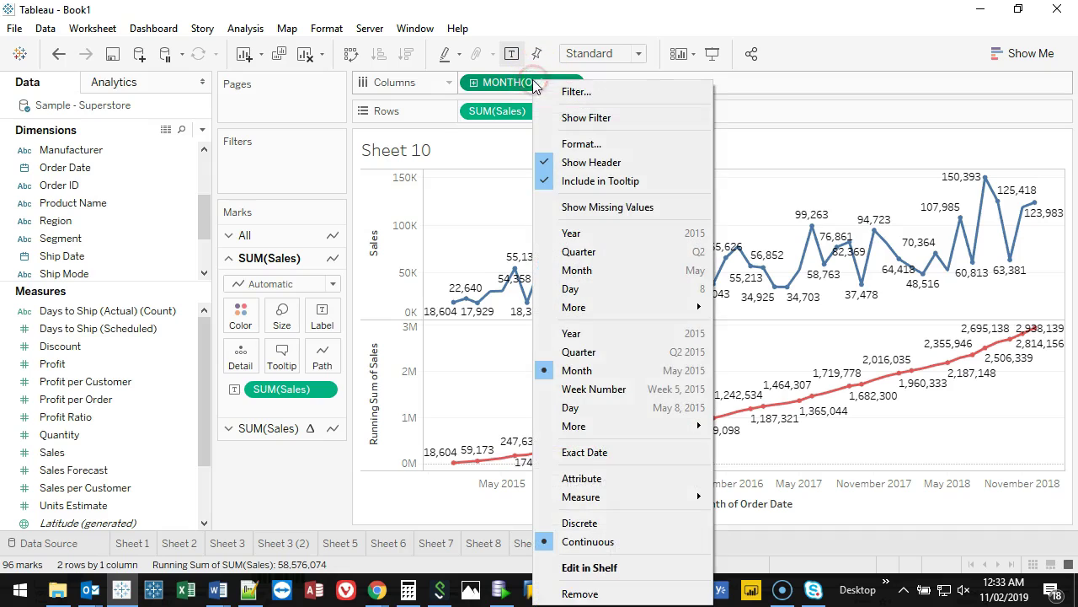
left_click(774, 84)
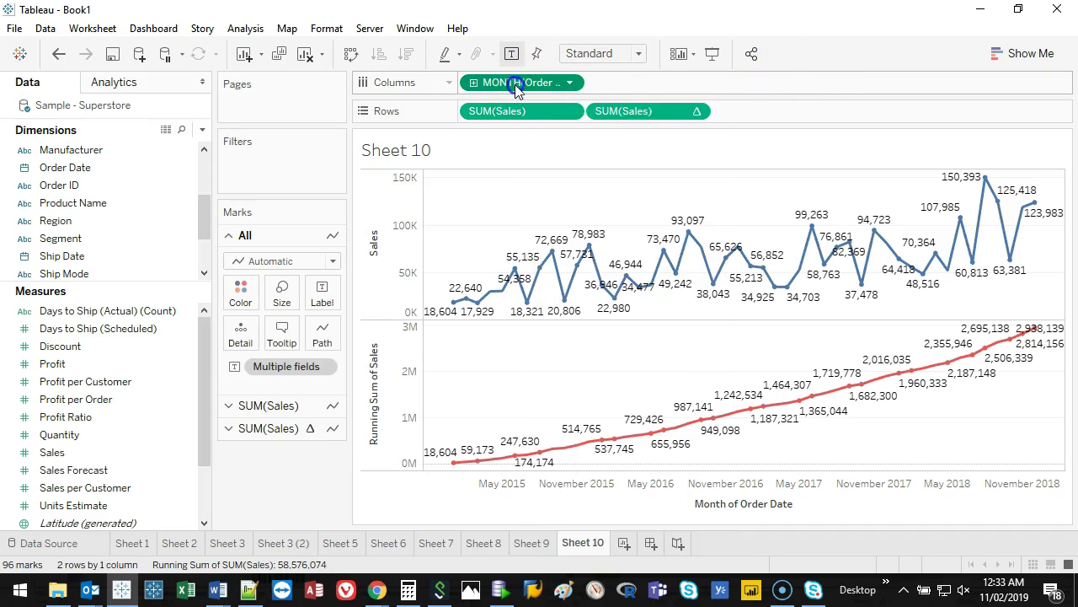
left_click(515, 111)
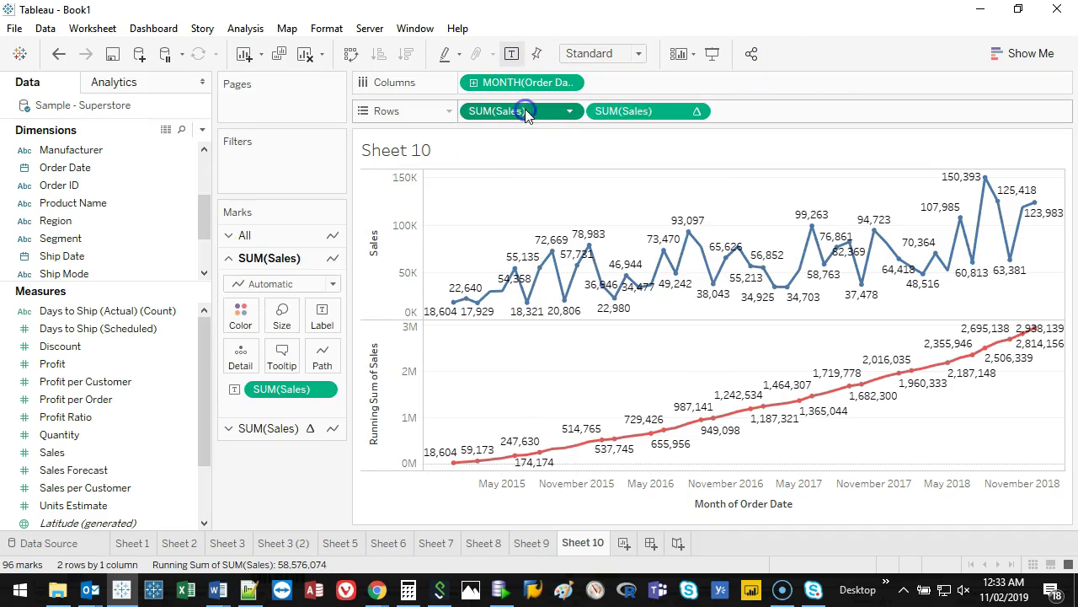
left_click(282, 287)
left_click(274, 318)
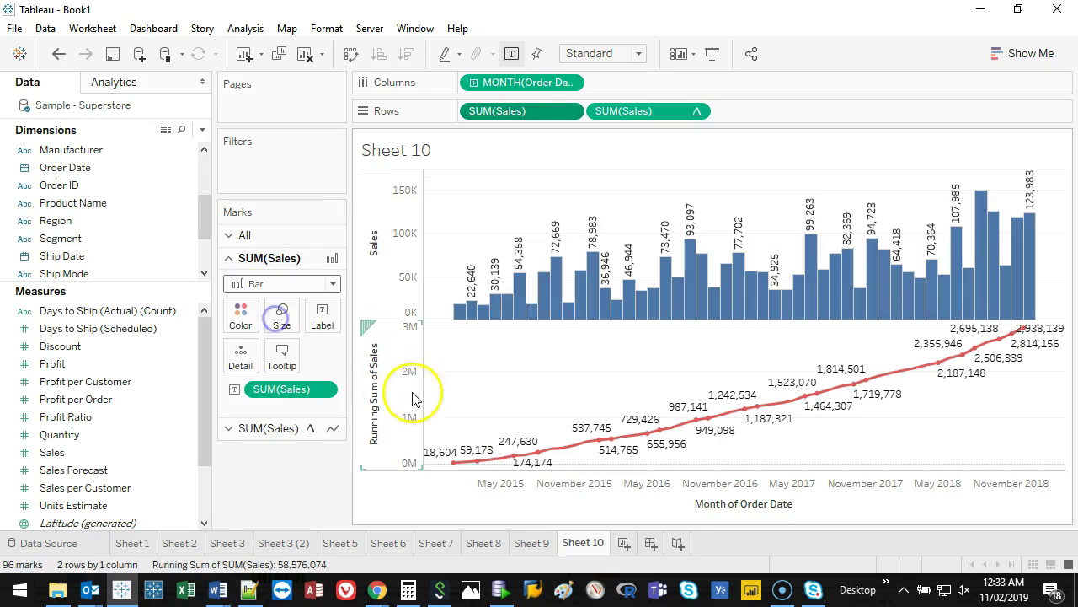
mouse_move(516, 311)
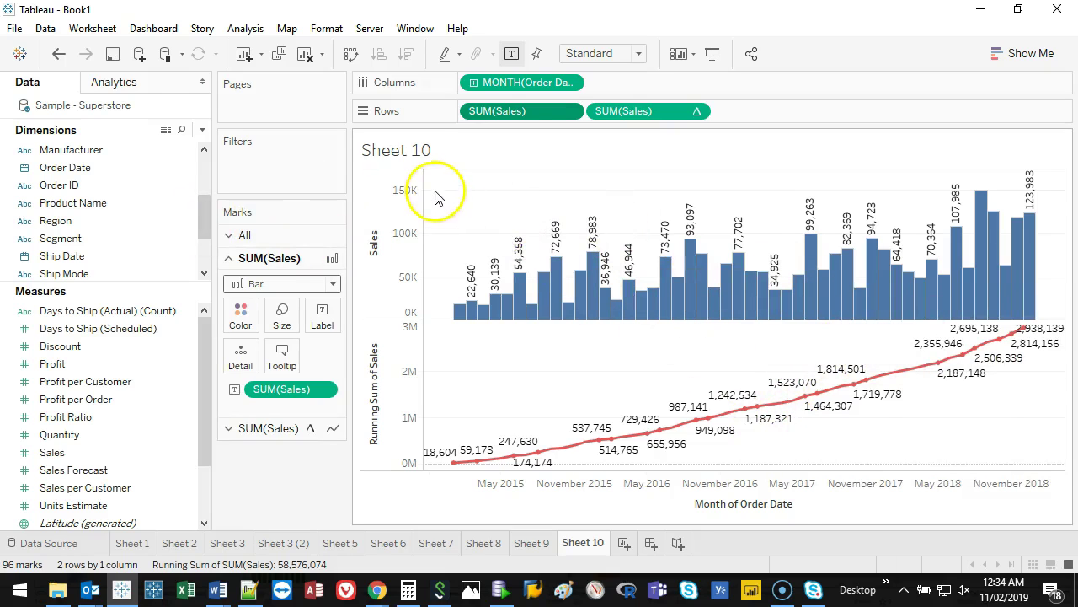
- Select the marks through November 2016 and Keep Only them
left_click_drag(431, 180, 726, 570)
mouse_move(696, 310)
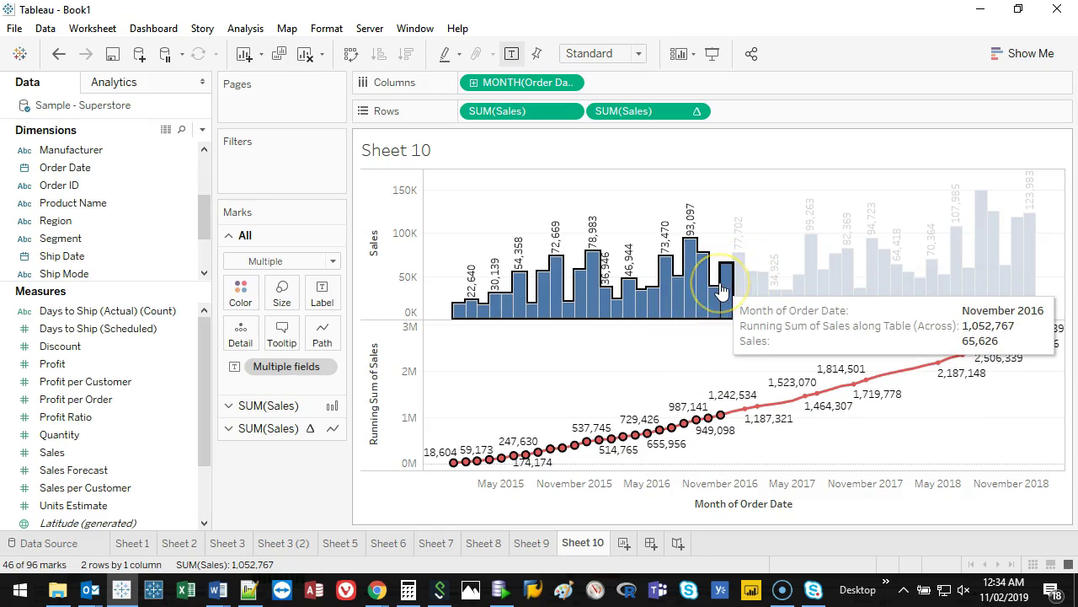
mouse_move(726, 287)
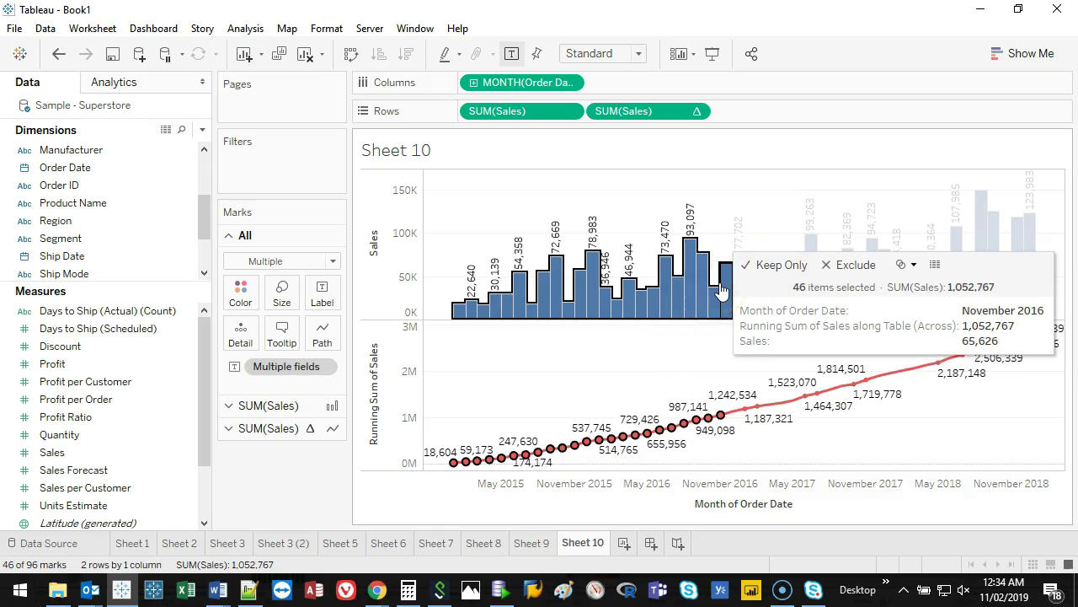
left_click(777, 265)
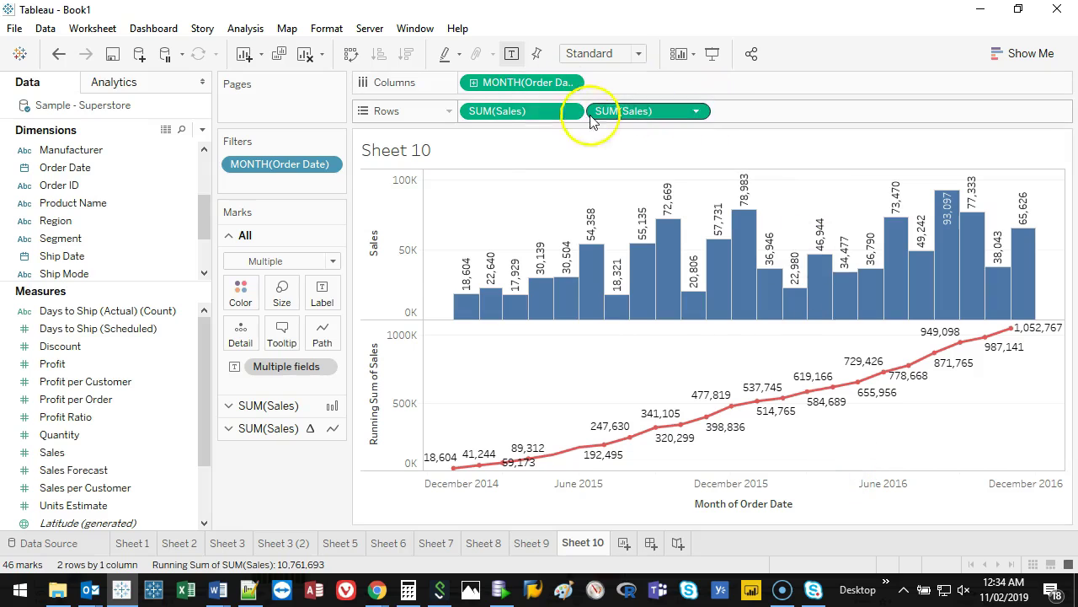
- Add Sales as a third SUM(Sales) row beneath the existing charts
left_click_drag(77, 455, 757, 116)
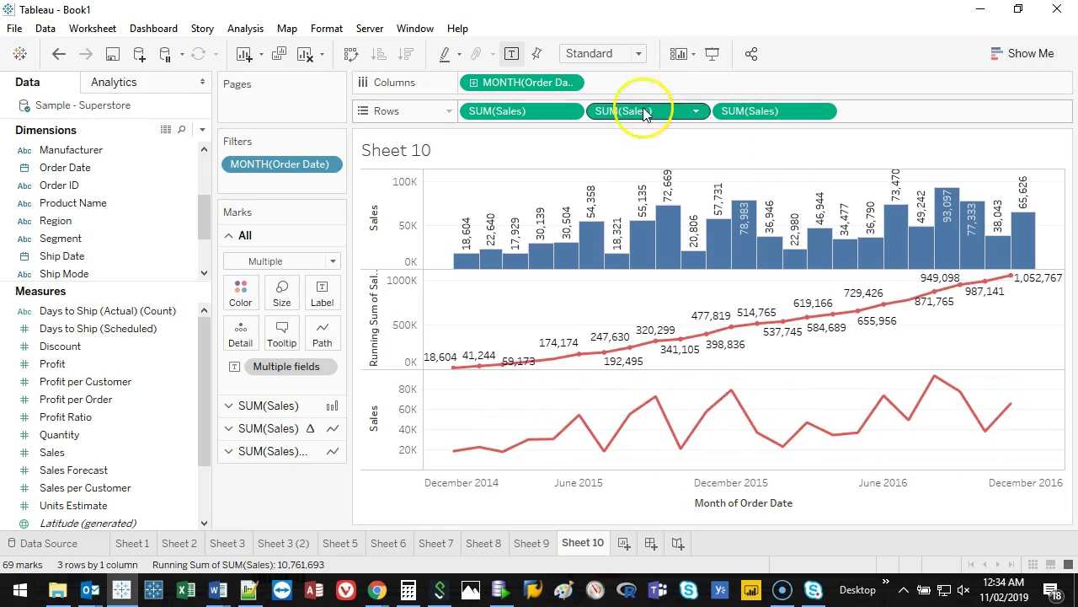
left_click(764, 116)
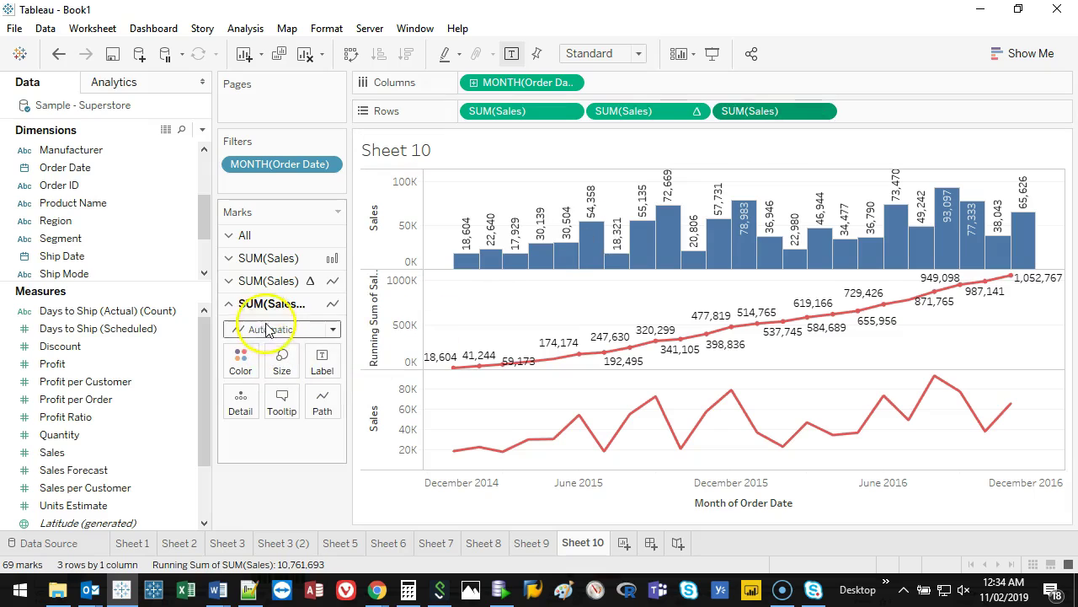
left_click(788, 114)
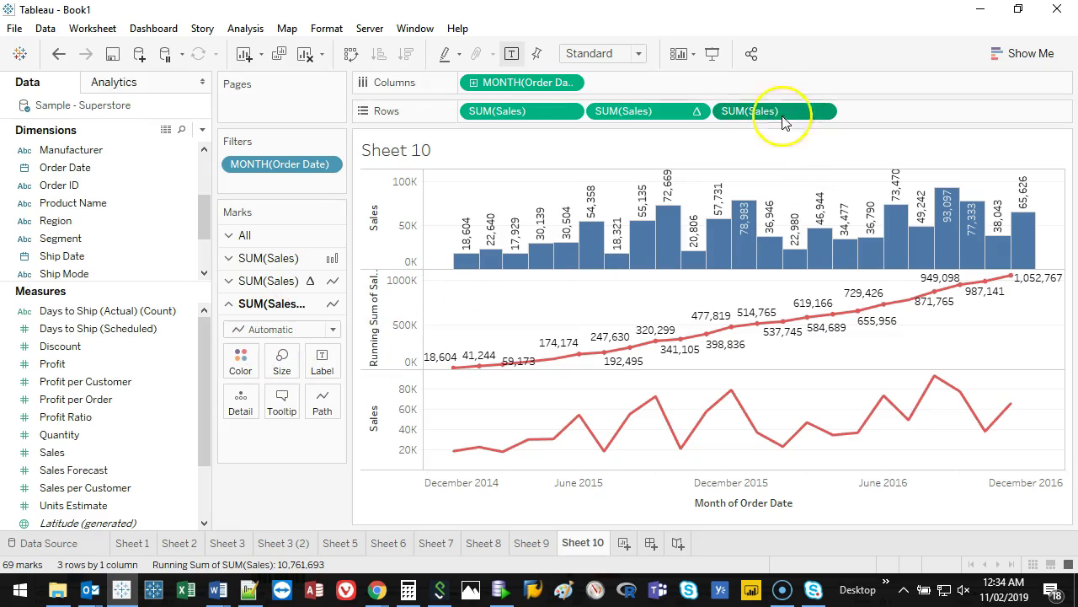
- Change the third Sales chart's mark type to Bar, showing monthly Sales as red bars
left_click(270, 233)
left_click(270, 406)
left_click(271, 428)
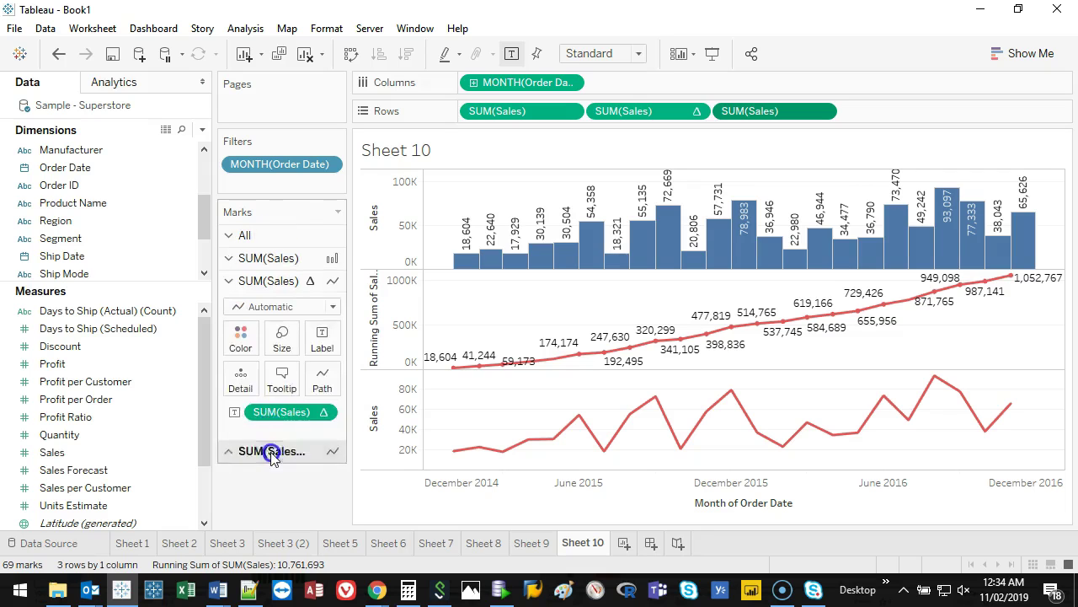
left_click(270, 450)
left_click(271, 329)
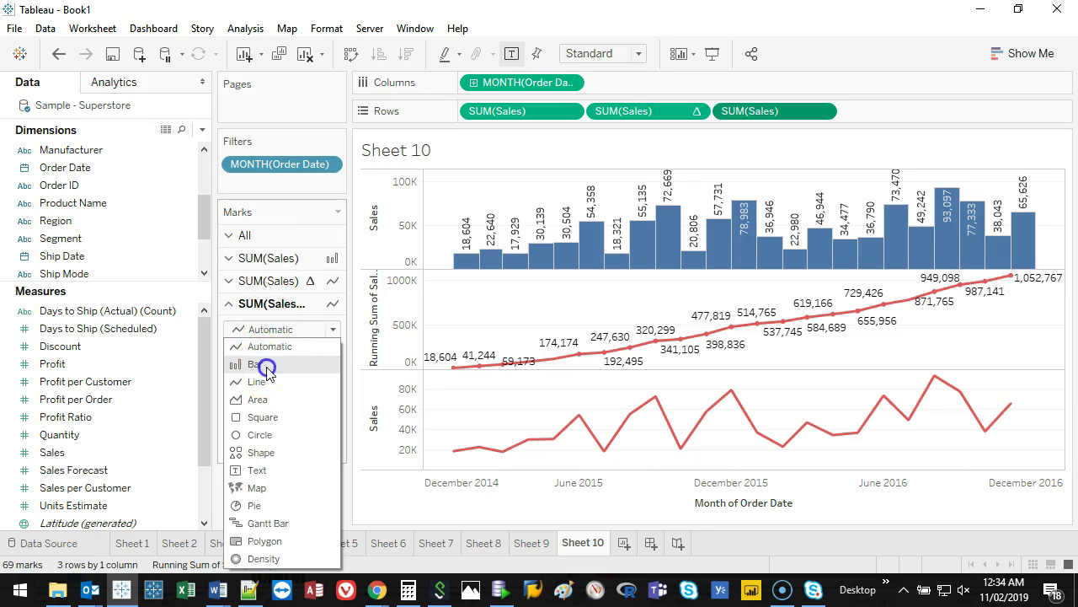
left_click(264, 363)
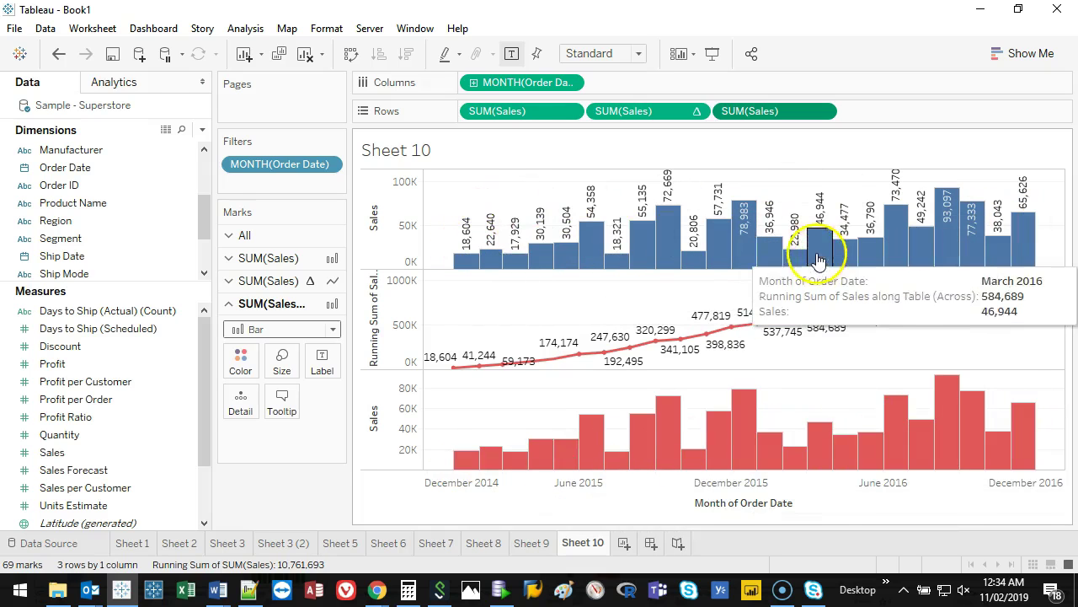
- Turn the third Sales chart into a month-over-month Difference quick table calculation
right_click(782, 116)
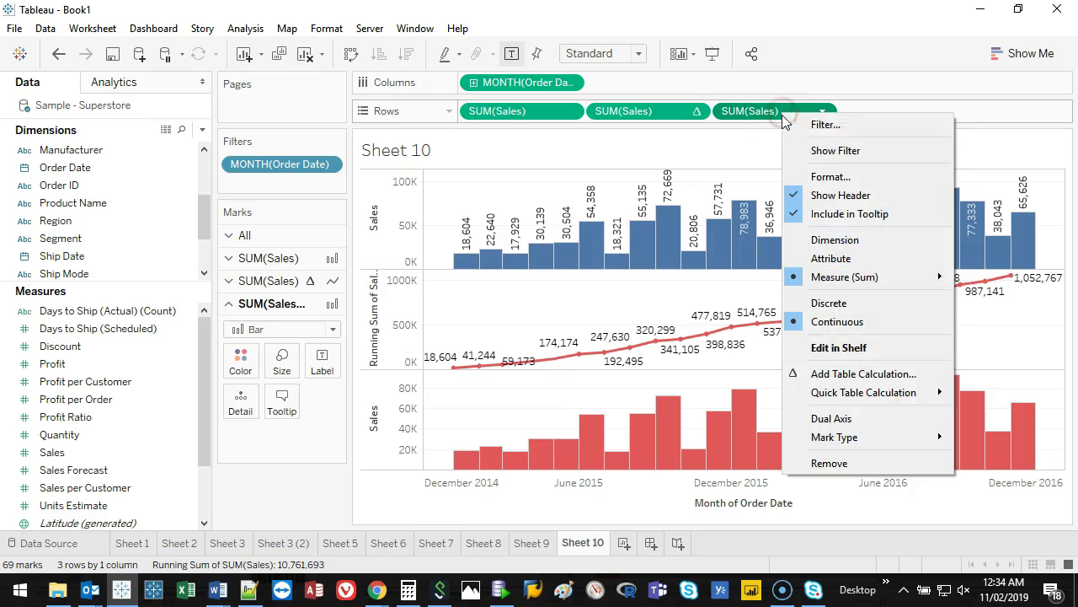
left_click(884, 396)
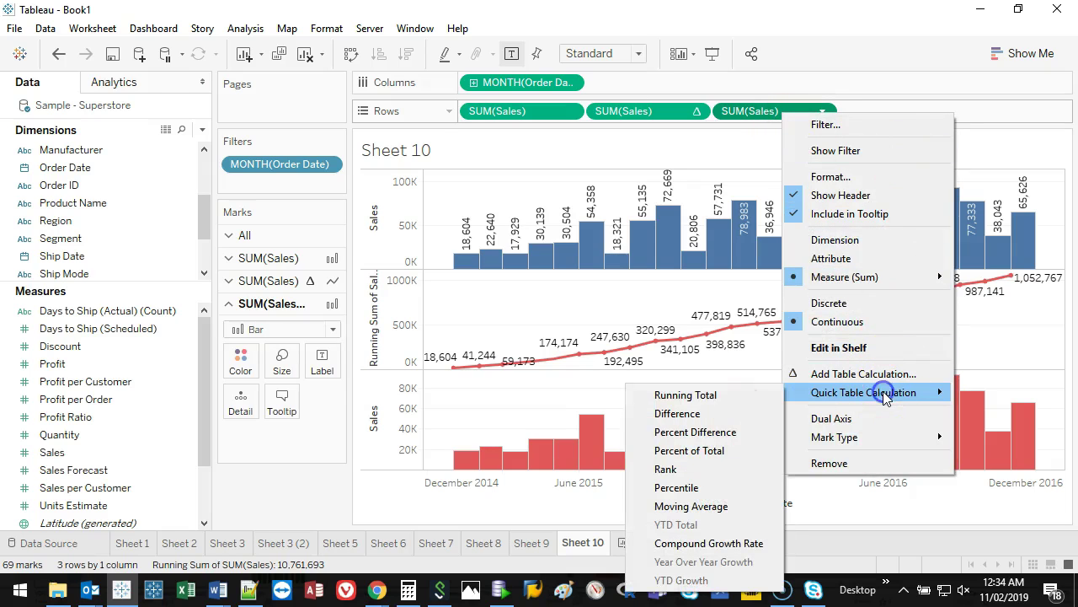
left_click(716, 396)
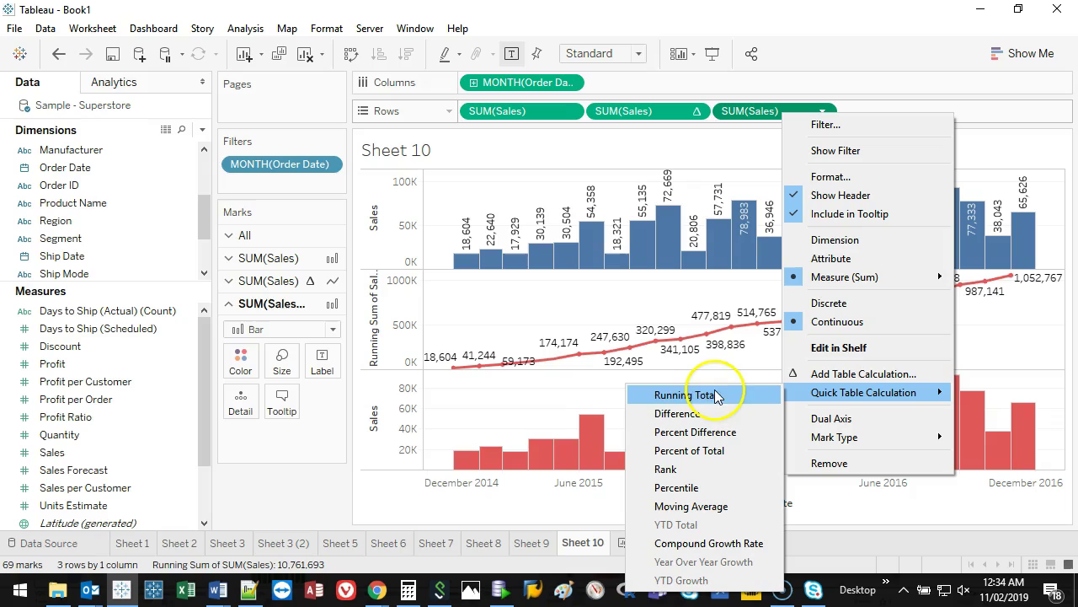
left_click(763, 413)
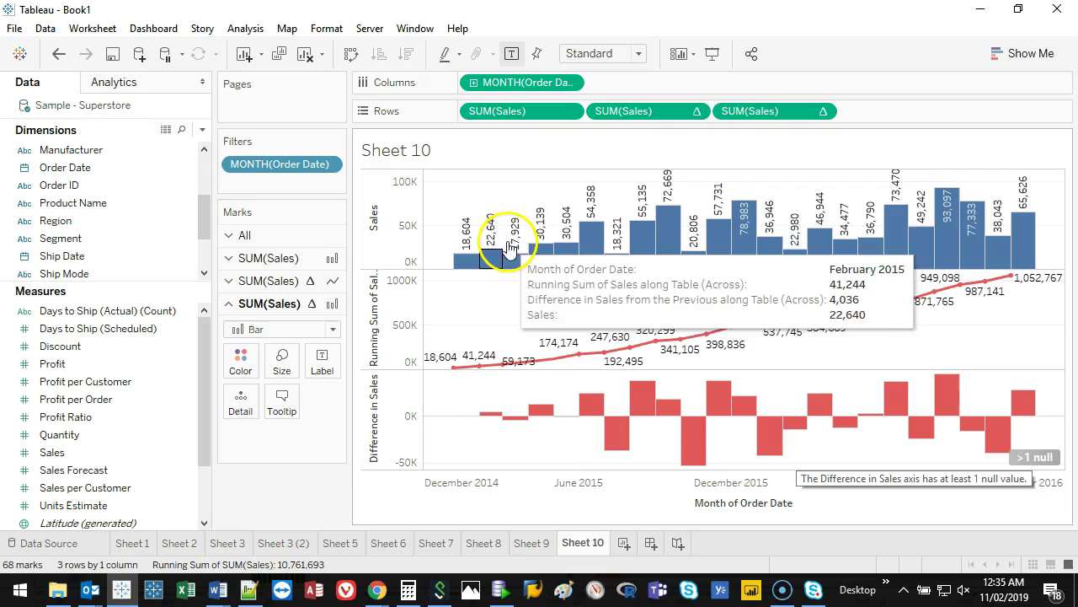
- Remove the running-sum Sales chart from the Rows shelf
left_click_drag(648, 114, 306, 491)
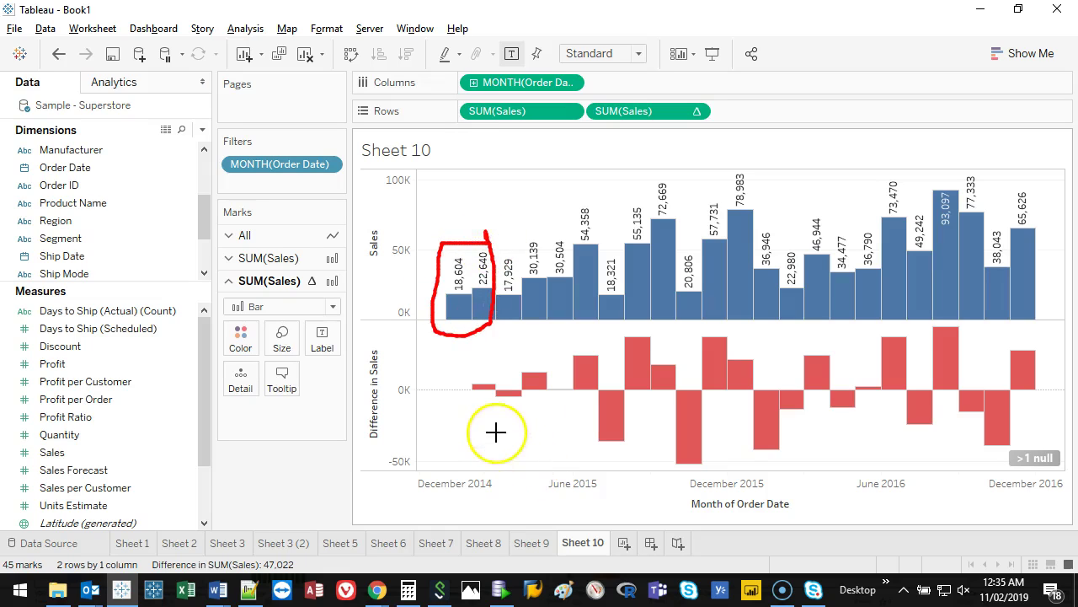
key("Escape")
mouse_move(474, 300)
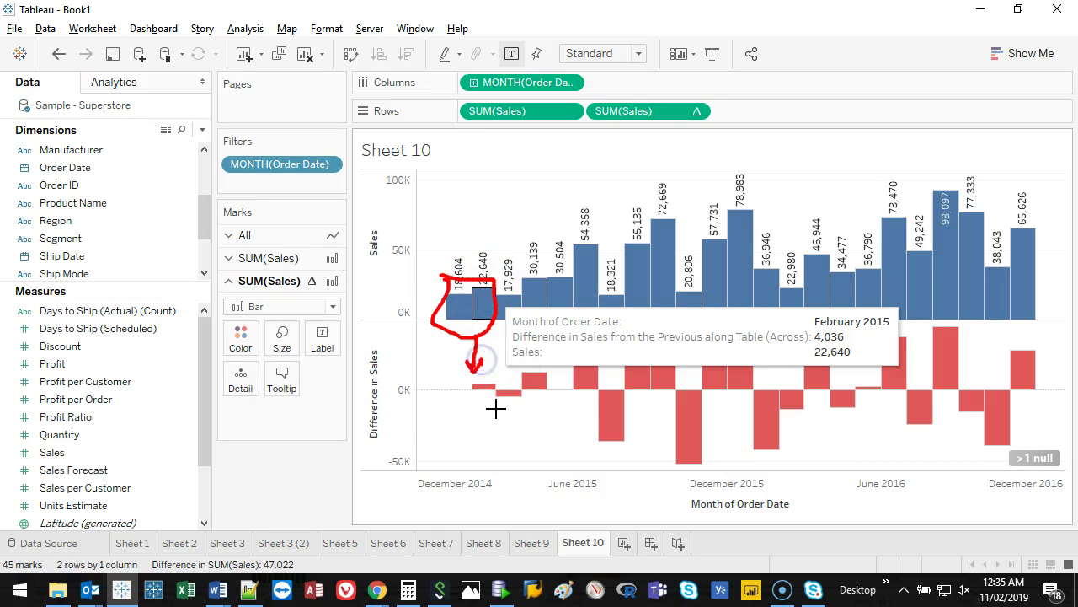
key("Escape")
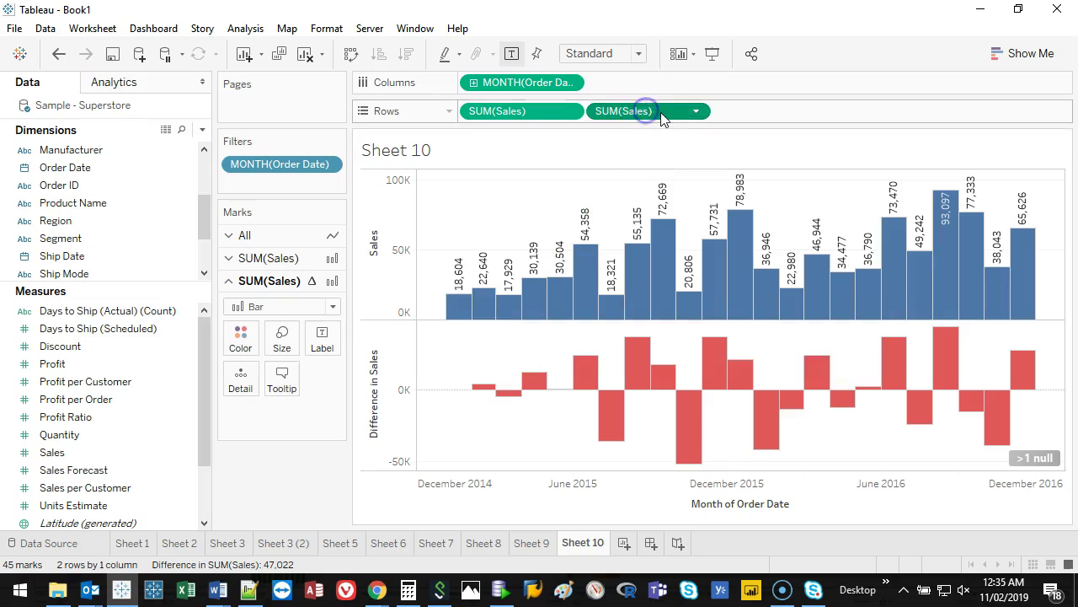
- Label the red Difference in Sales bars with their values
left_click_drag(661, 119, 328, 350)
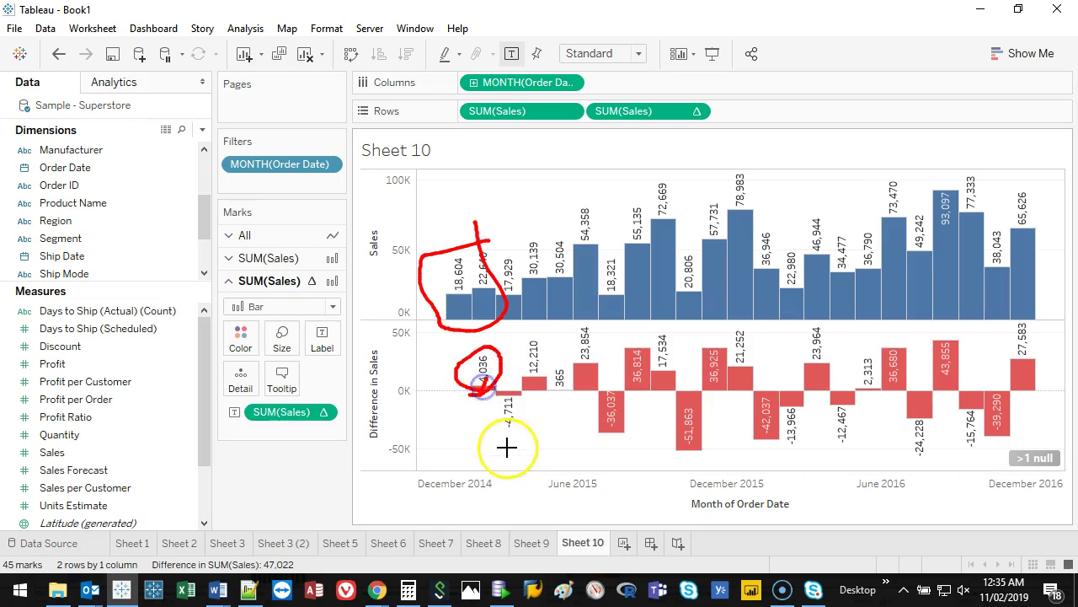
key("Escape")
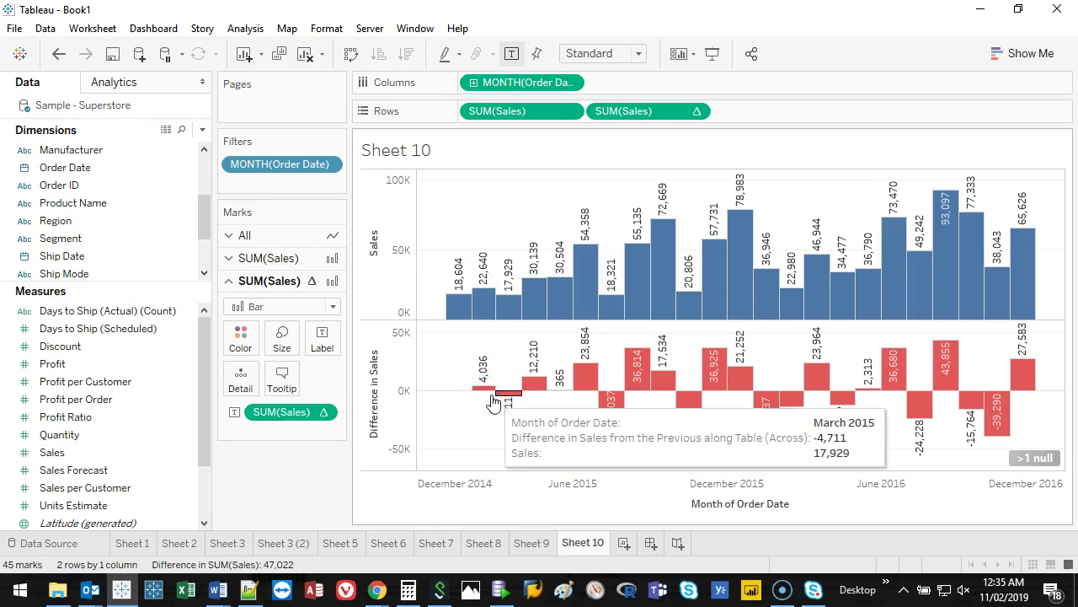
left_click(497, 244)
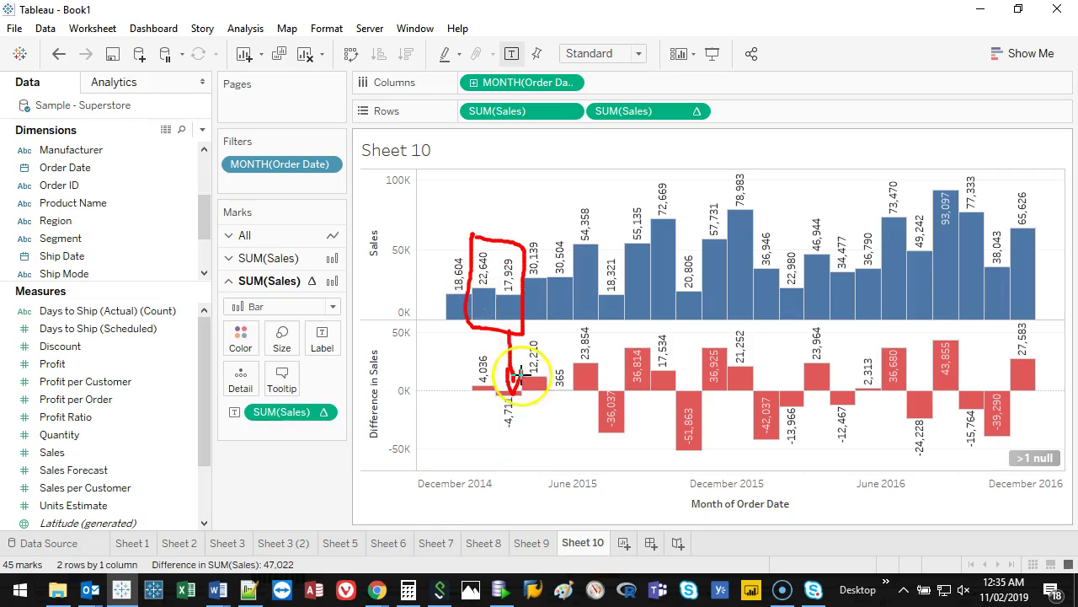
key("Escape")
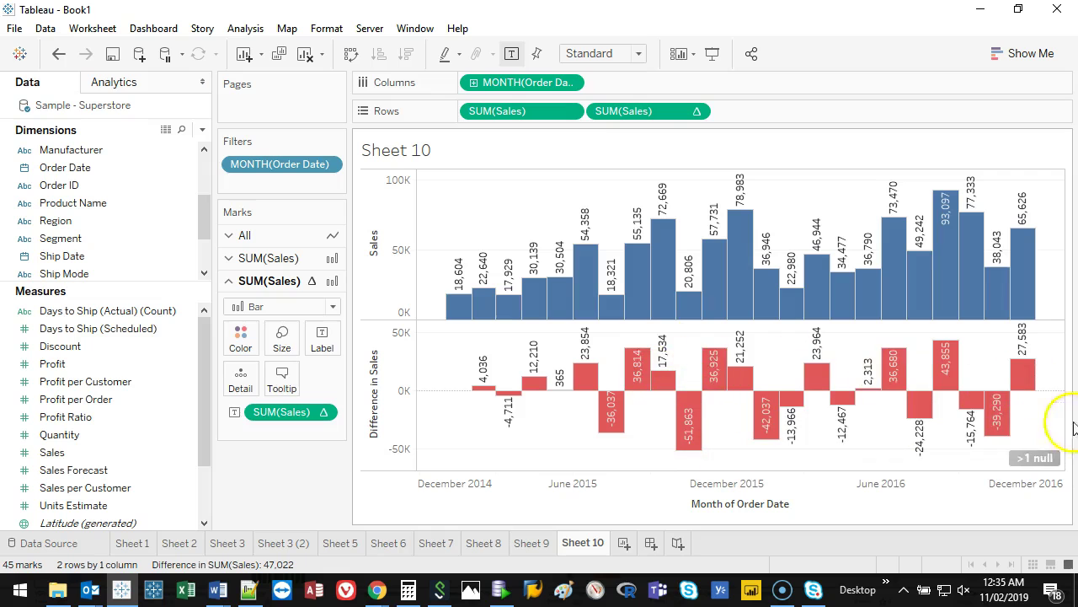
mouse_move(728, 268)
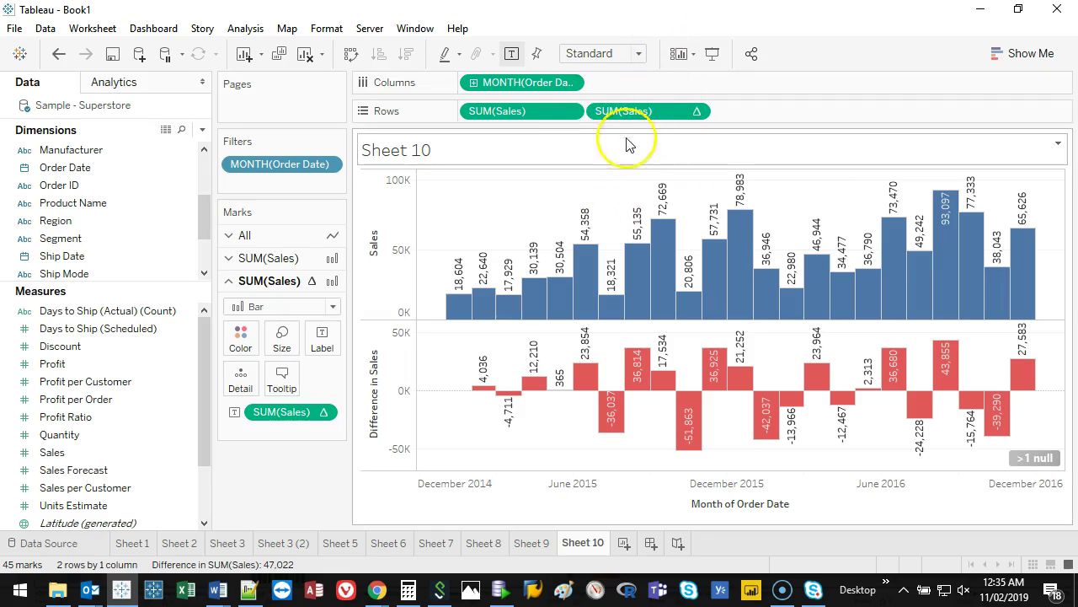
- Remove the MONTH(Order Date) filter and the Difference in Sales row, leaving monthly Sales through 2018
left_click_drag(278, 169, 289, 477)
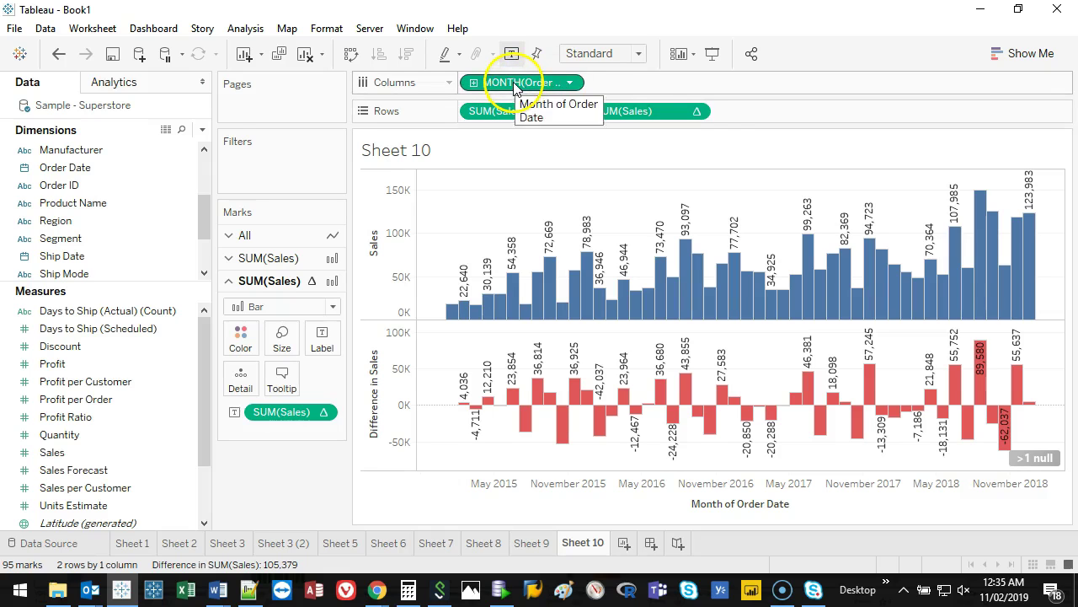
left_click_drag(623, 110, 301, 498)
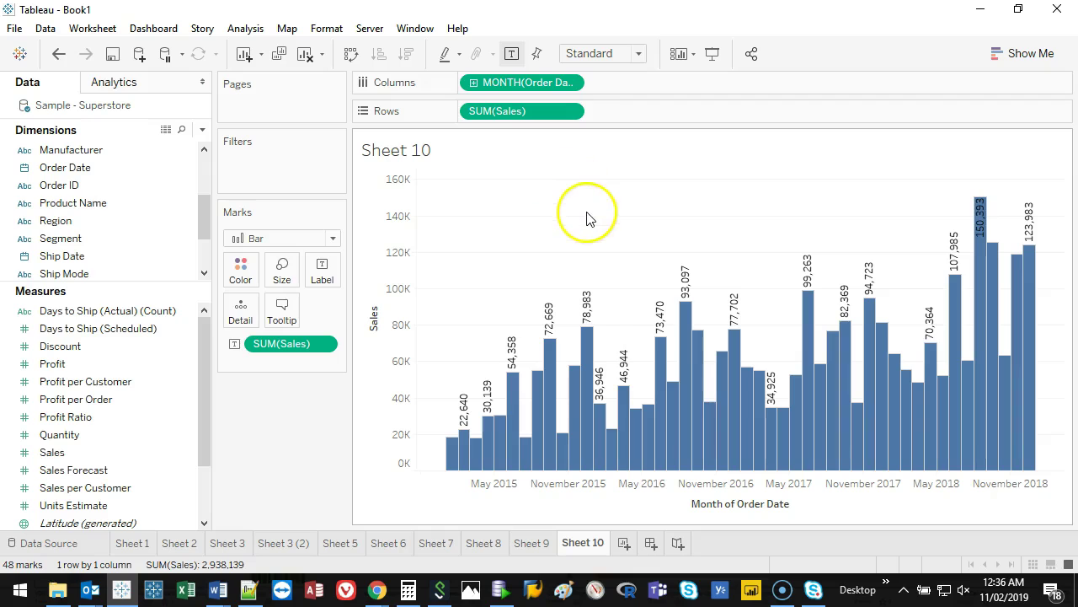
right_click(519, 83)
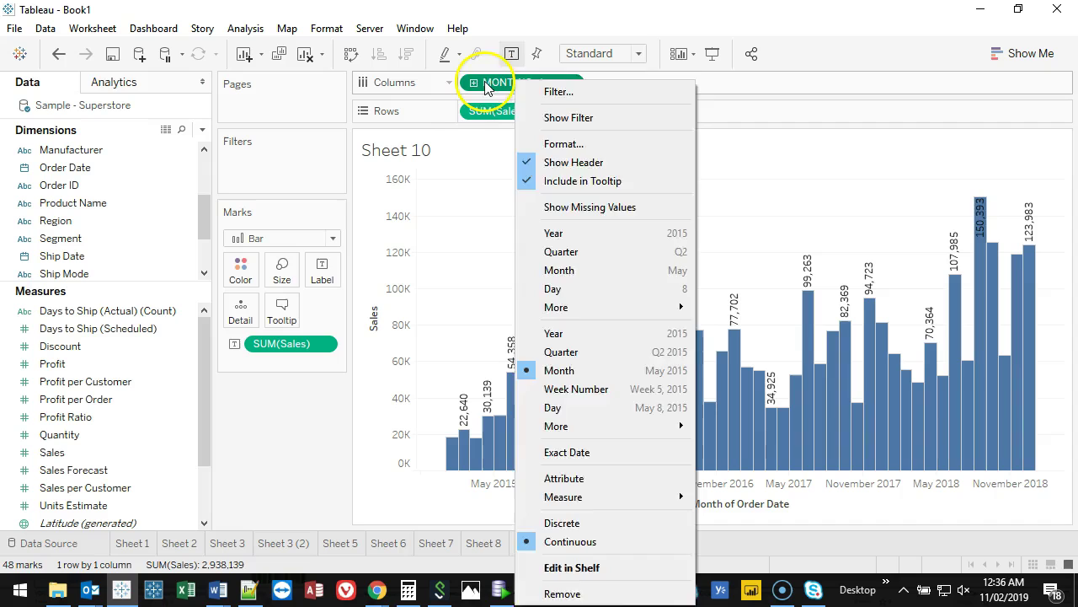
left_click(486, 89)
left_click(313, 243)
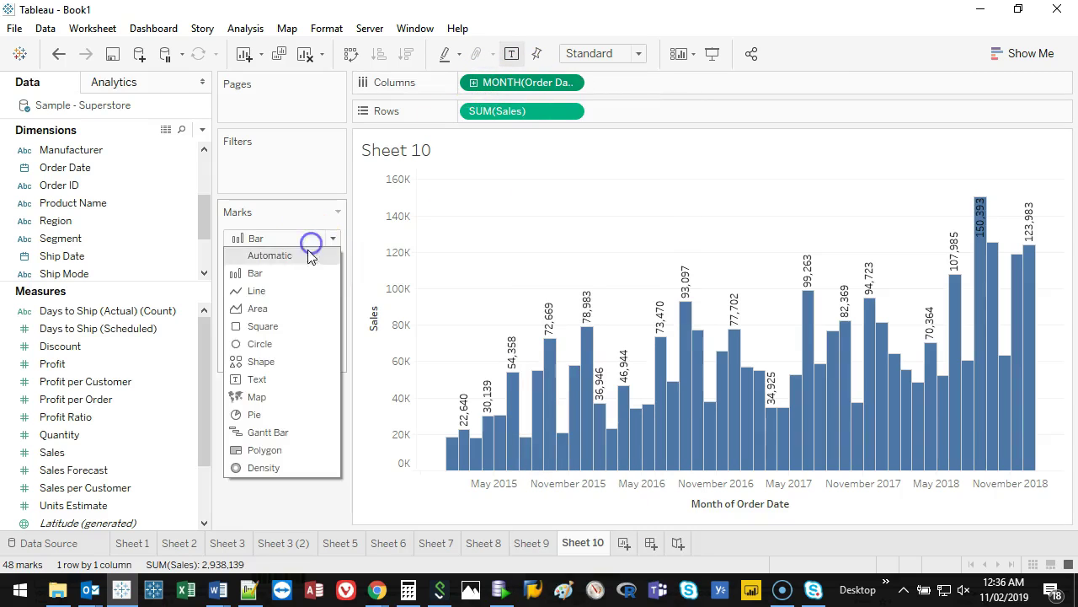
left_click(287, 289)
left_click_drag(294, 352, 291, 412)
right_click(544, 82)
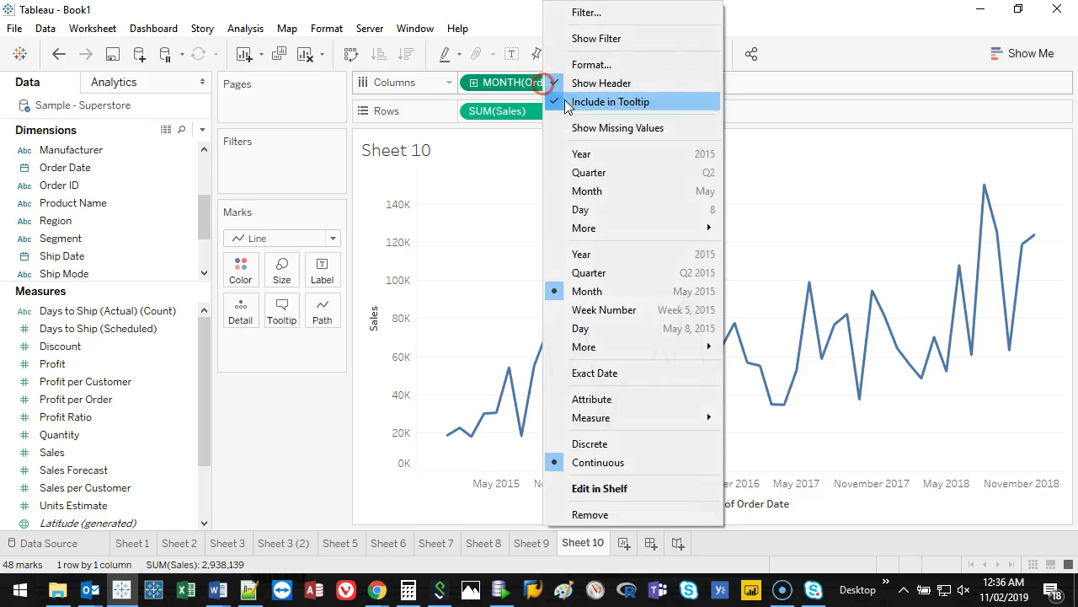
left_click(636, 333)
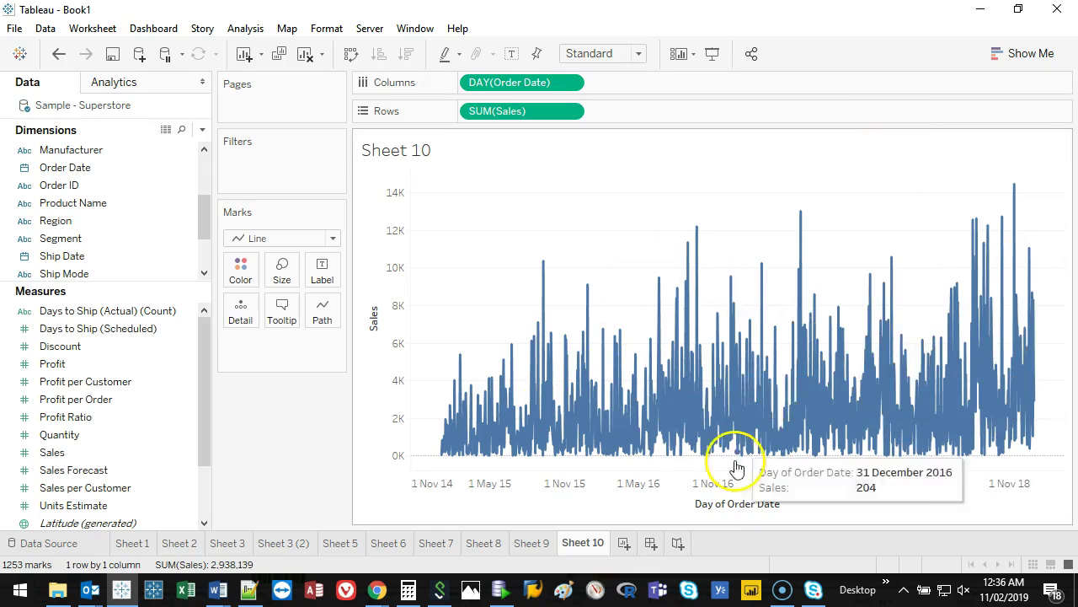
left_click_drag(349, 278, 295, 276)
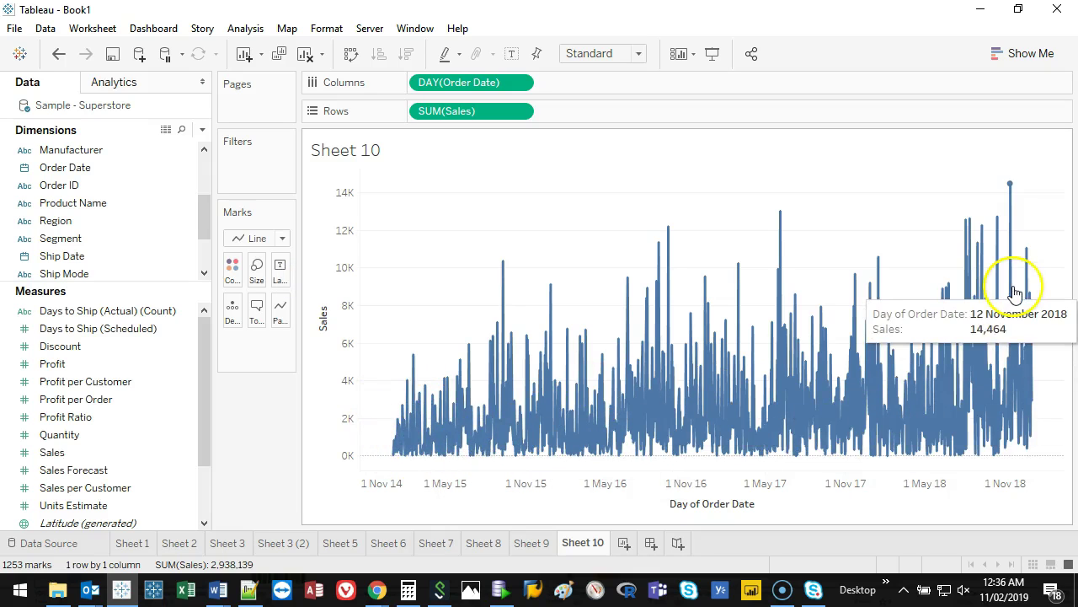
left_click(132, 153)
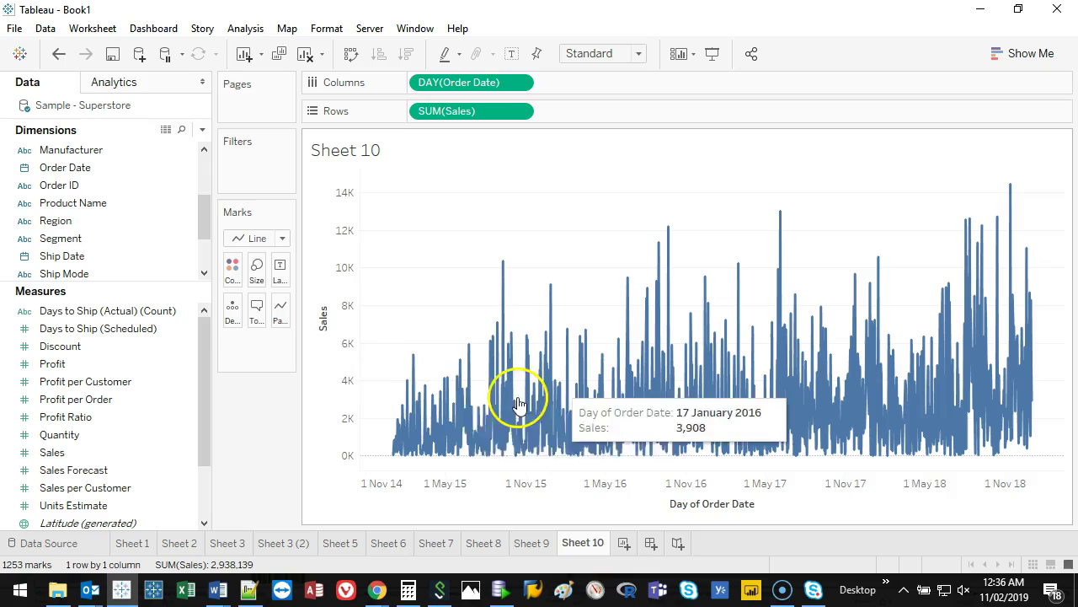
left_click_drag(360, 419, 1059, 398)
key("Escape")
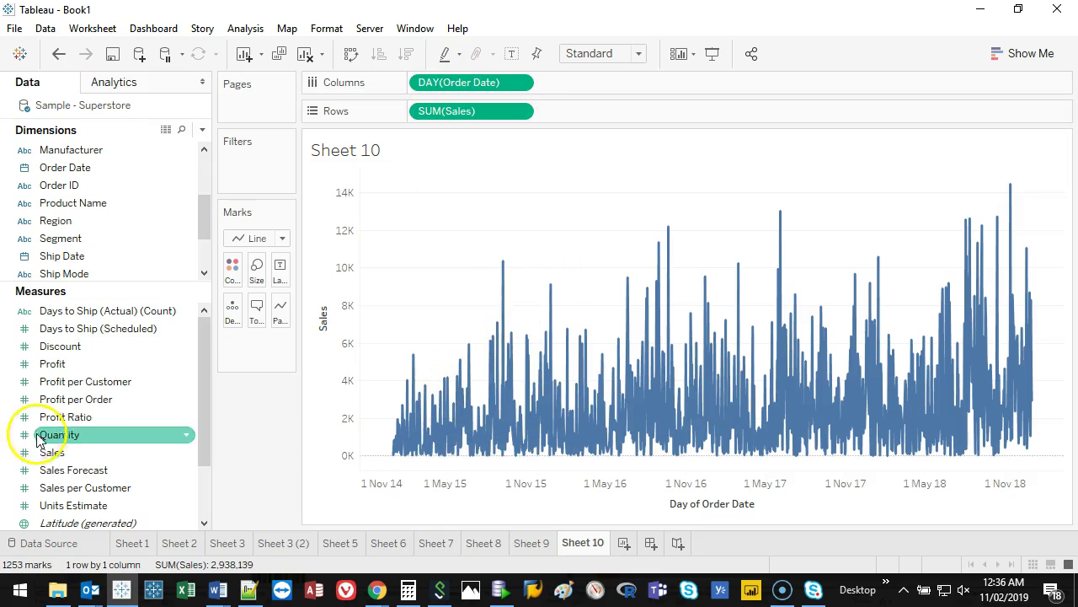
- Add a second Sales row as a Moving Average of Sales, then select the earliest marks
left_click_drag(69, 456, 578, 112)
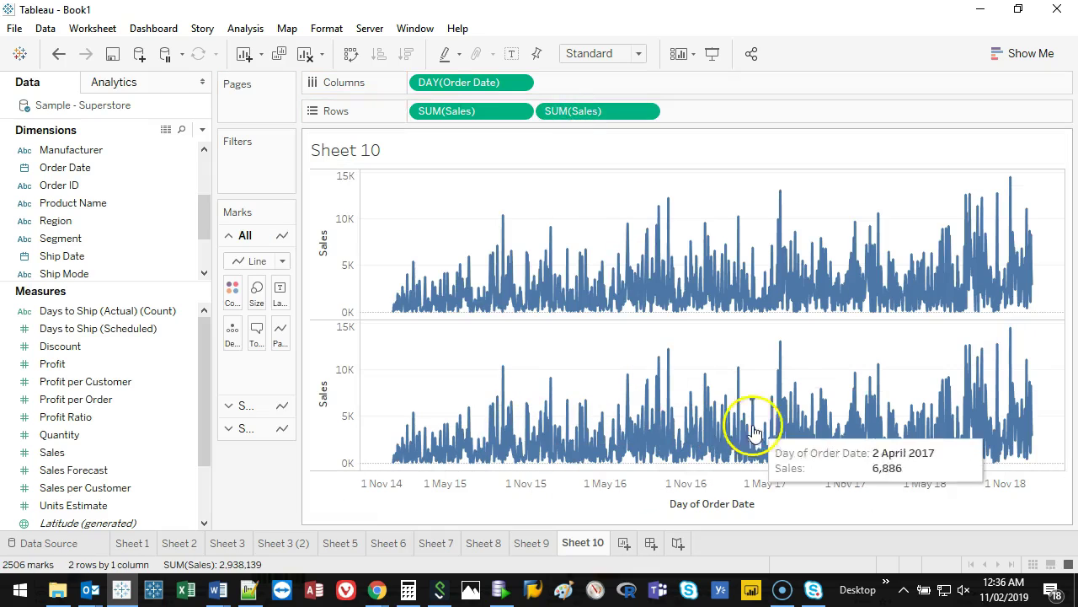
right_click(597, 114)
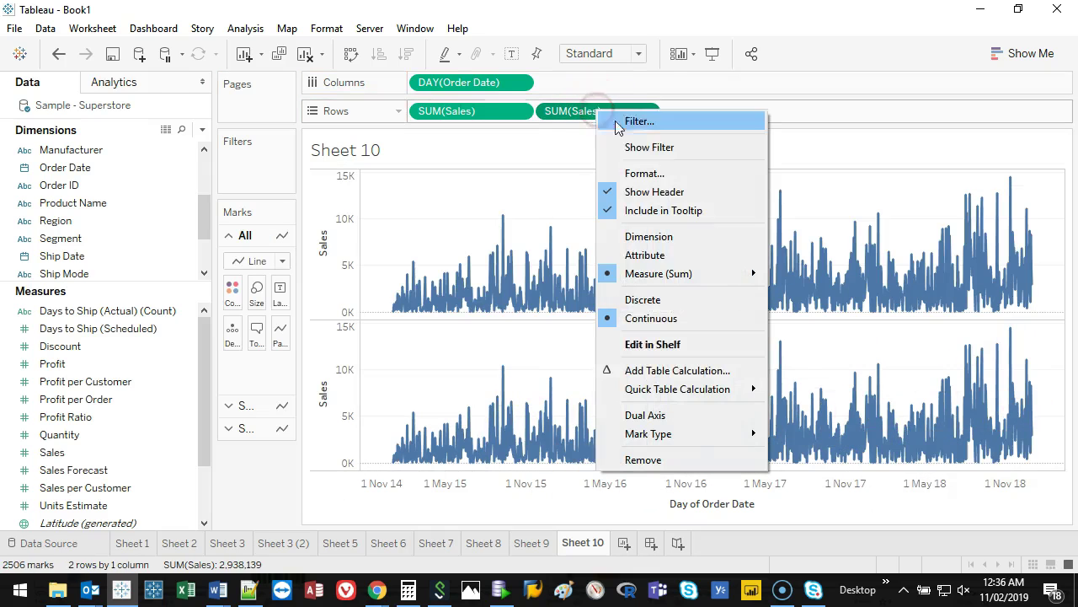
mouse_move(705, 387)
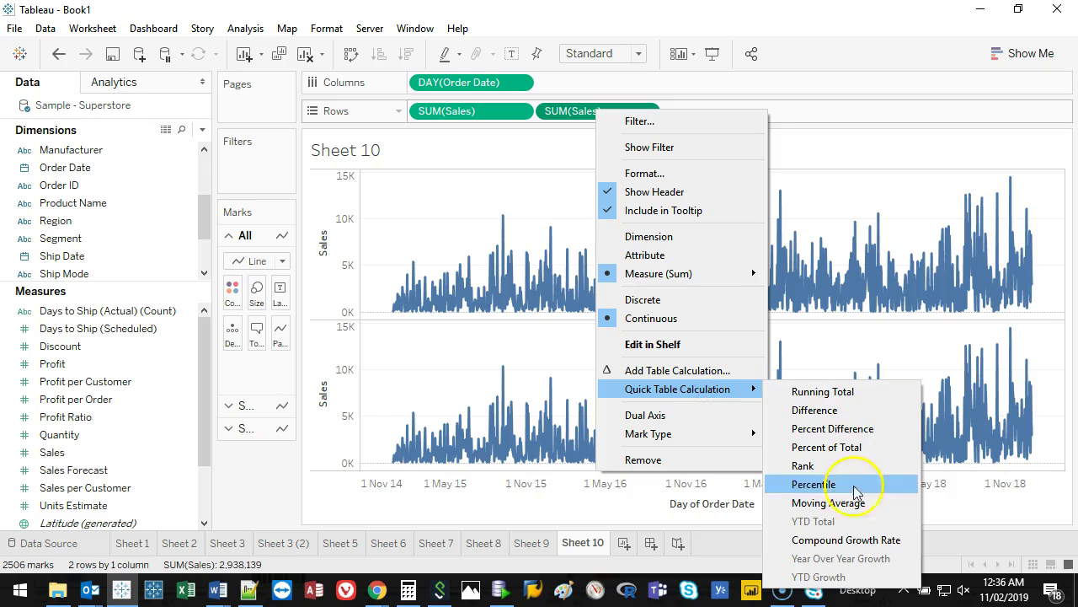
left_click(828, 503)
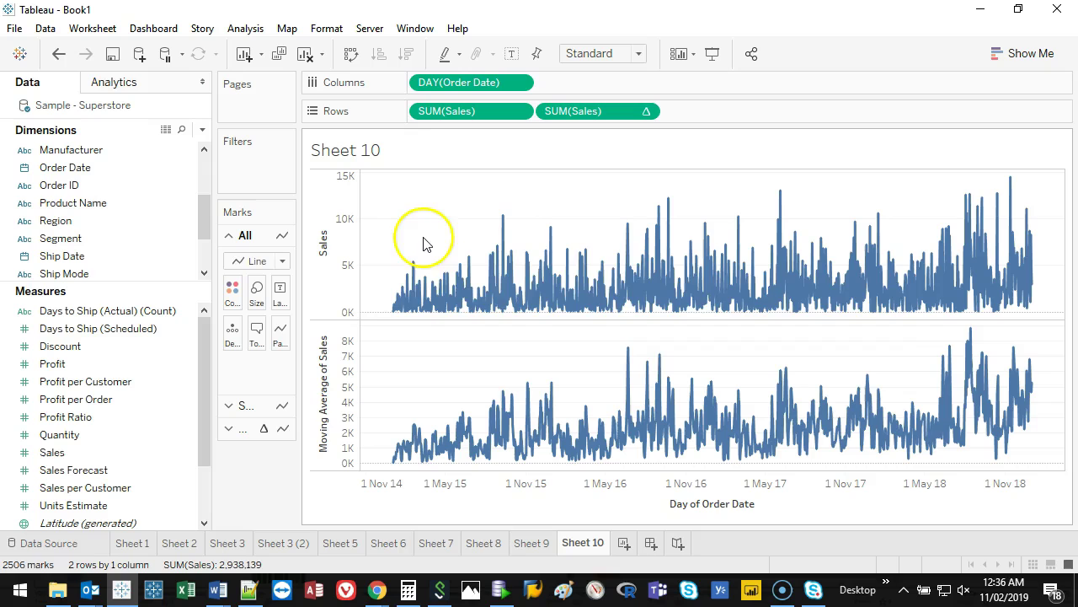
left_click_drag(375, 245, 405, 494)
- Keep only the selected early dates, early January to early February 2015, in both charts
mouse_move(403, 309)
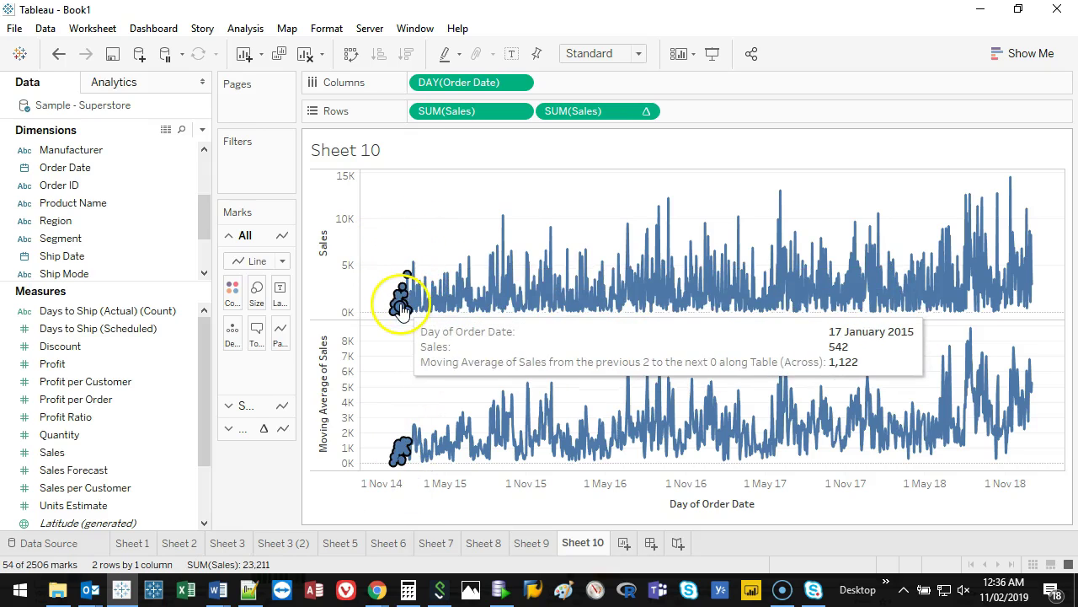
left_click(452, 286)
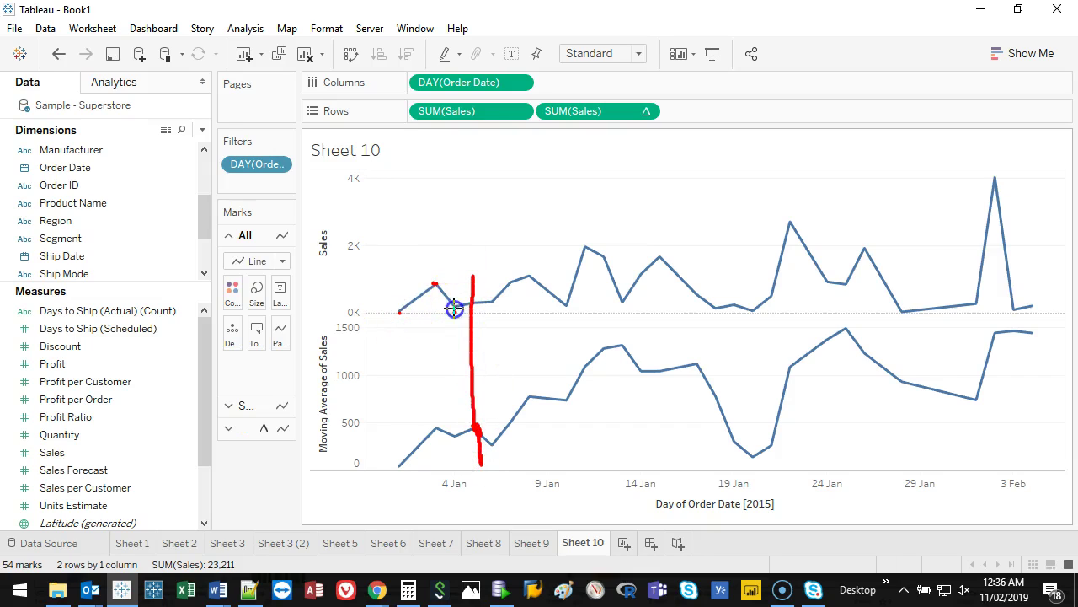
left_click(401, 313)
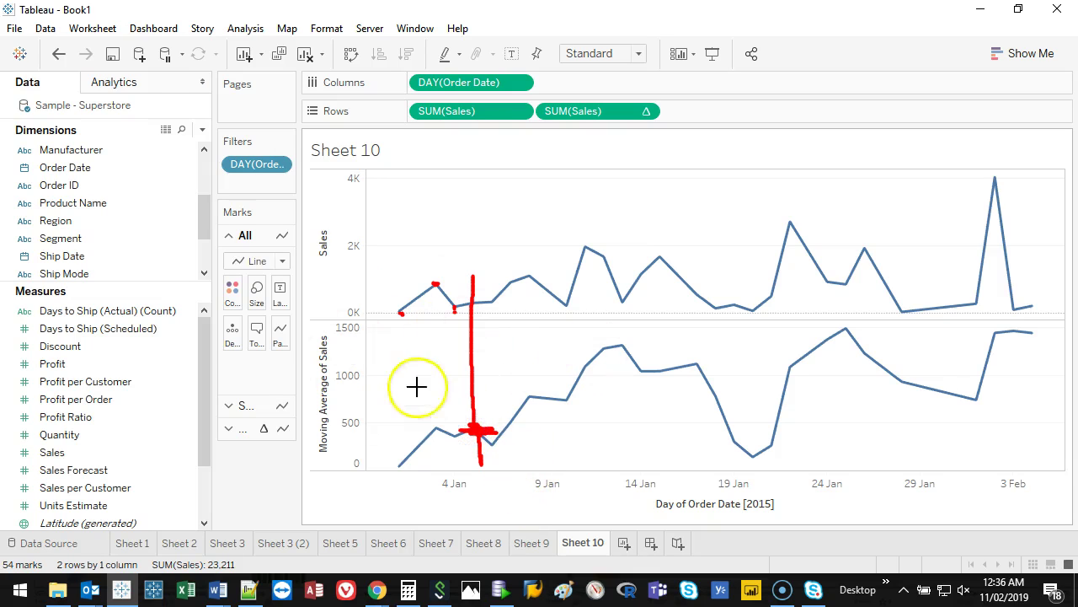
key("Escape")
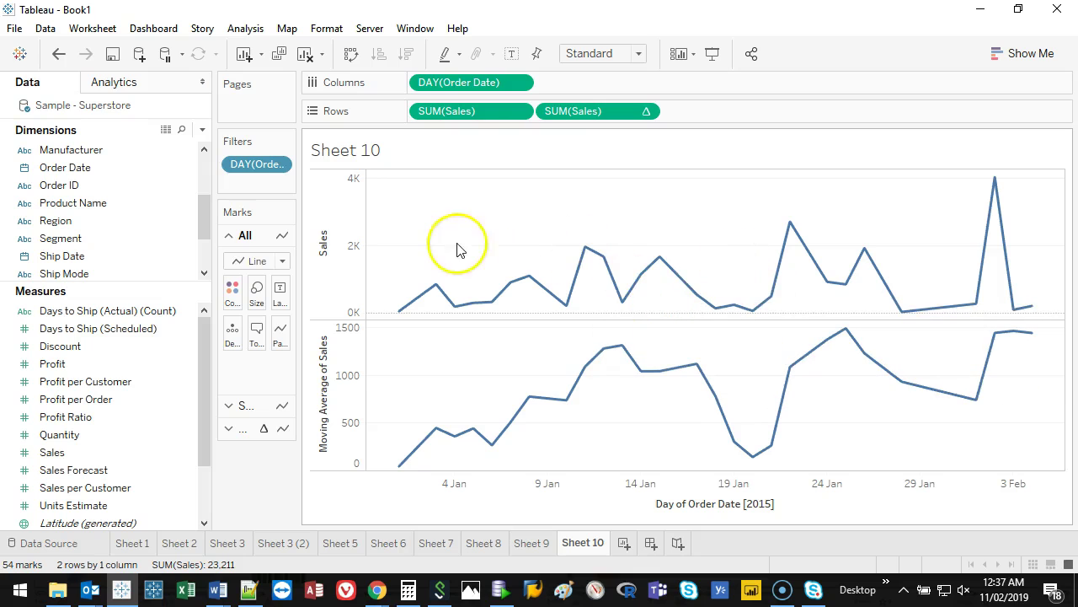
- Remove the DAY(Order Date) filter and bring up the moving average's table calculation settings
left_click_drag(257, 165, 261, 480)
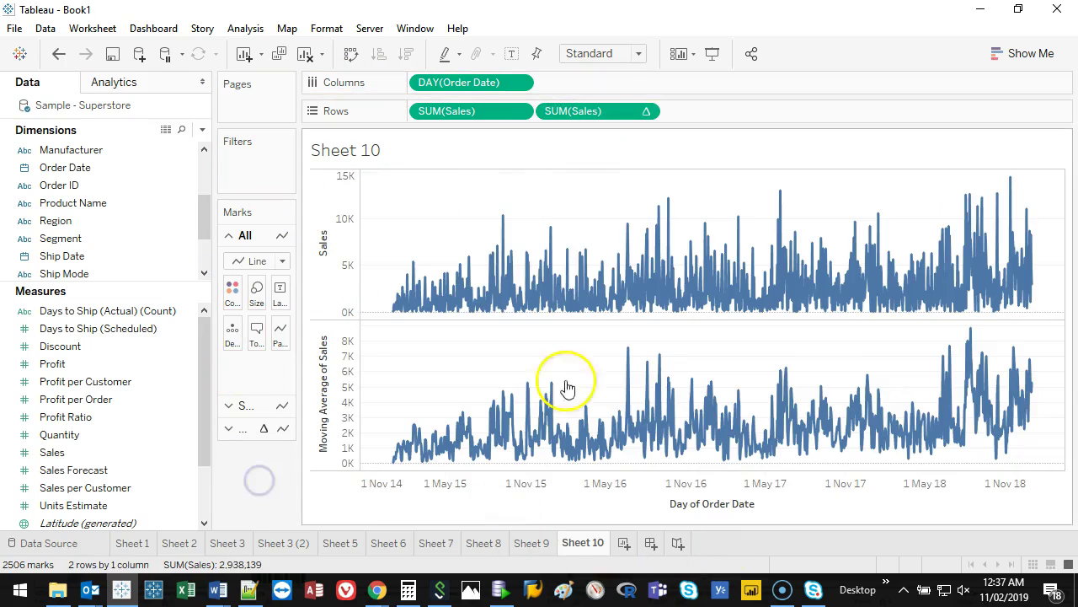
right_click(589, 110)
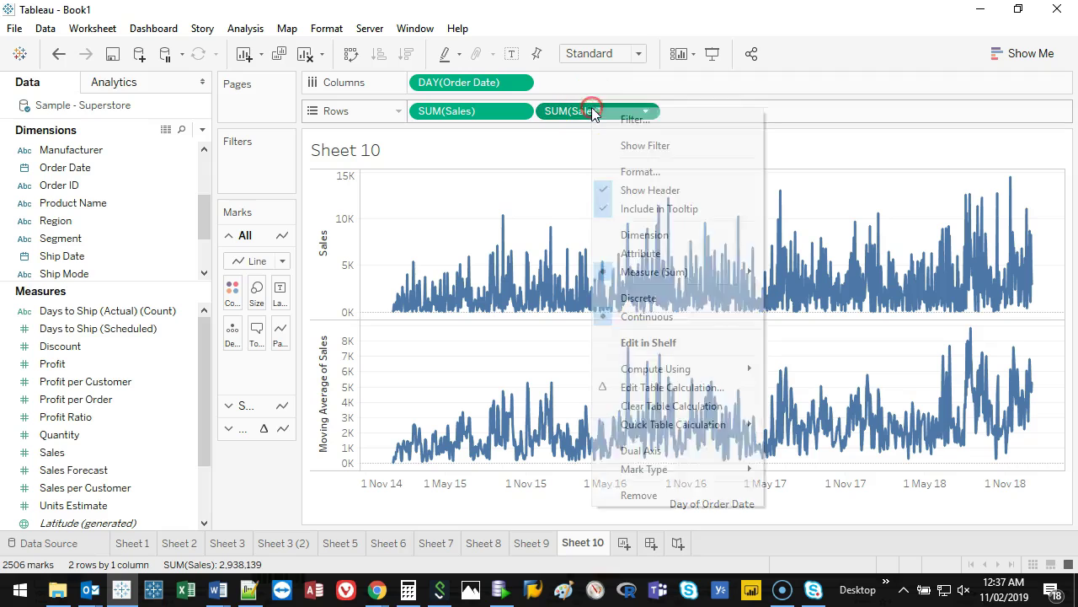
left_click(690, 387)
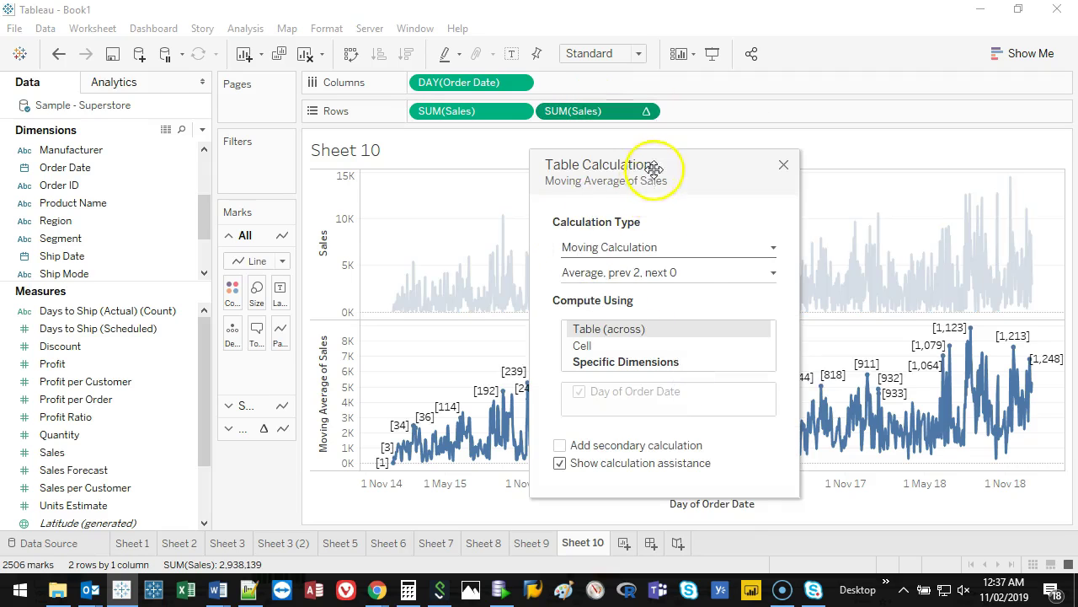
left_click_drag(646, 164, 189, 103)
- Set the moving average window to the previous 14 values
left_click(268, 206)
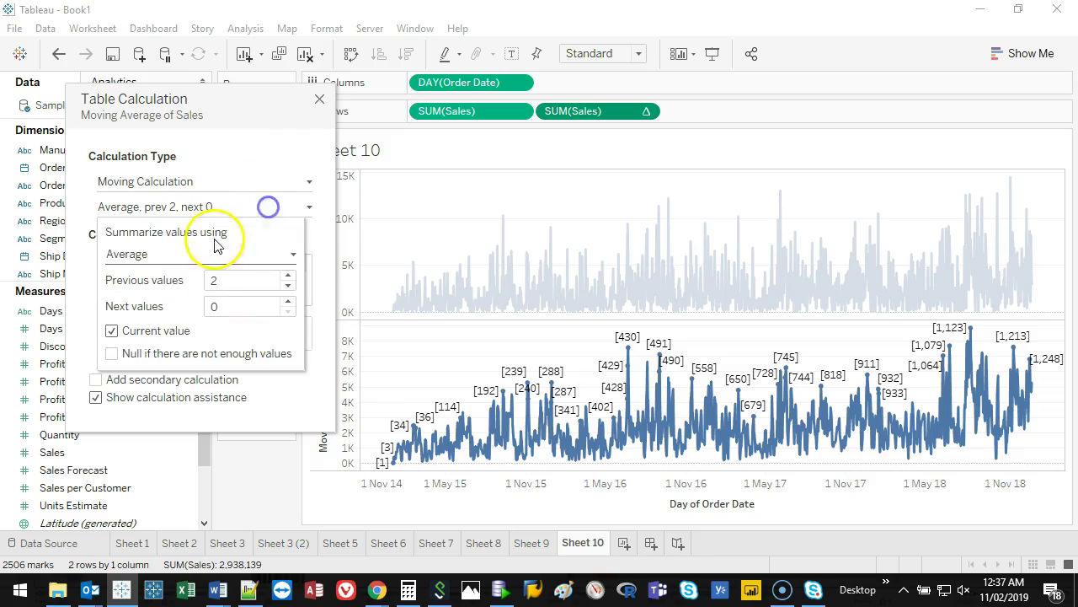
left_click(289, 276)
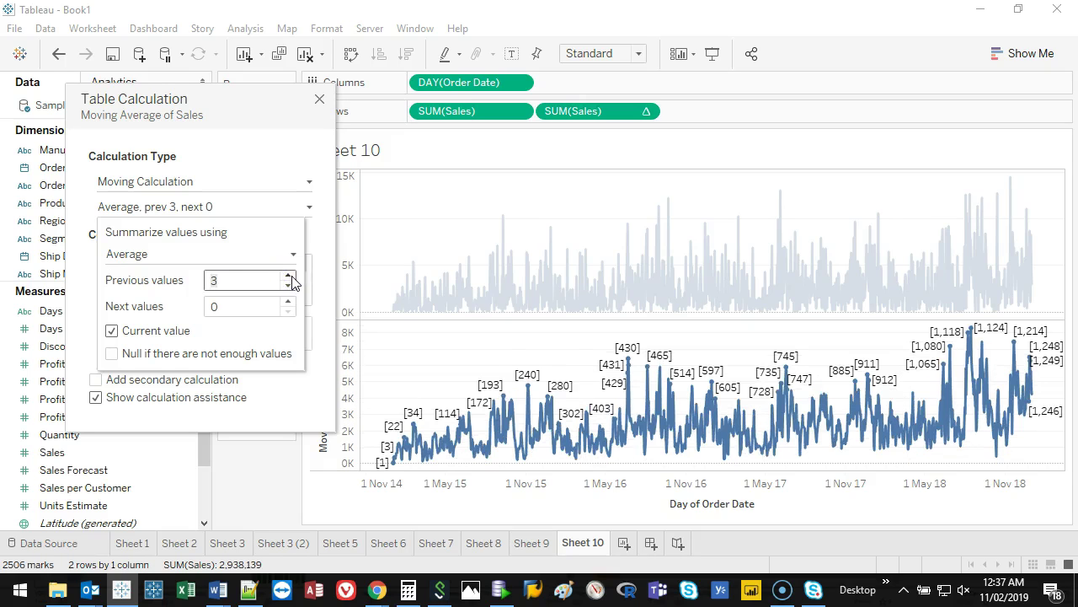
left_click(289, 276)
left_click(289, 276)
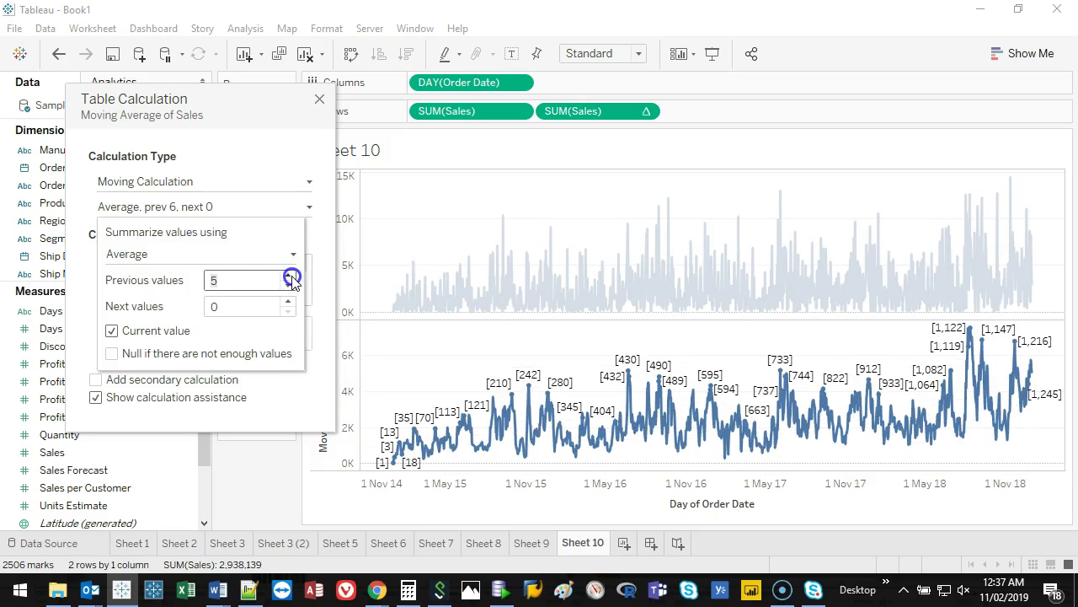
left_click(289, 276)
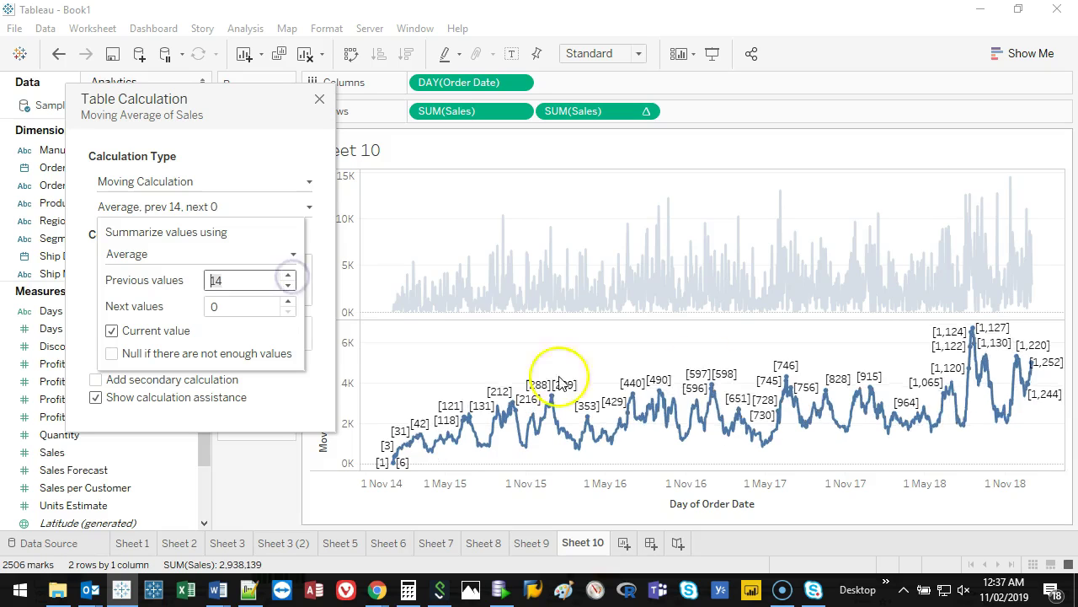
left_click(268, 410)
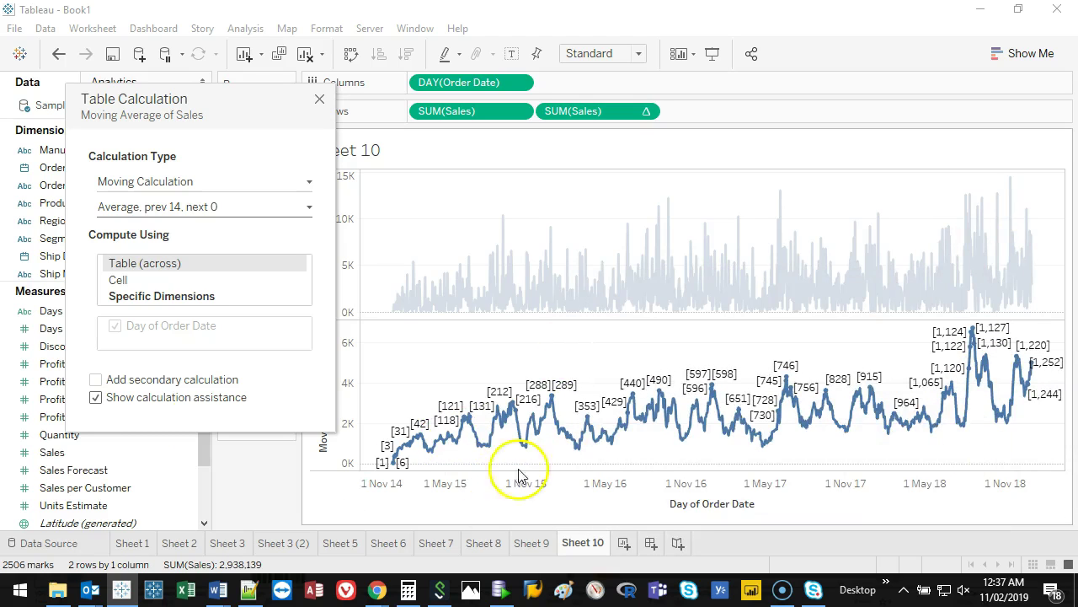
- Close the Table Calculation dialog and clear the red annotations on the lower chart
left_click(320, 101)
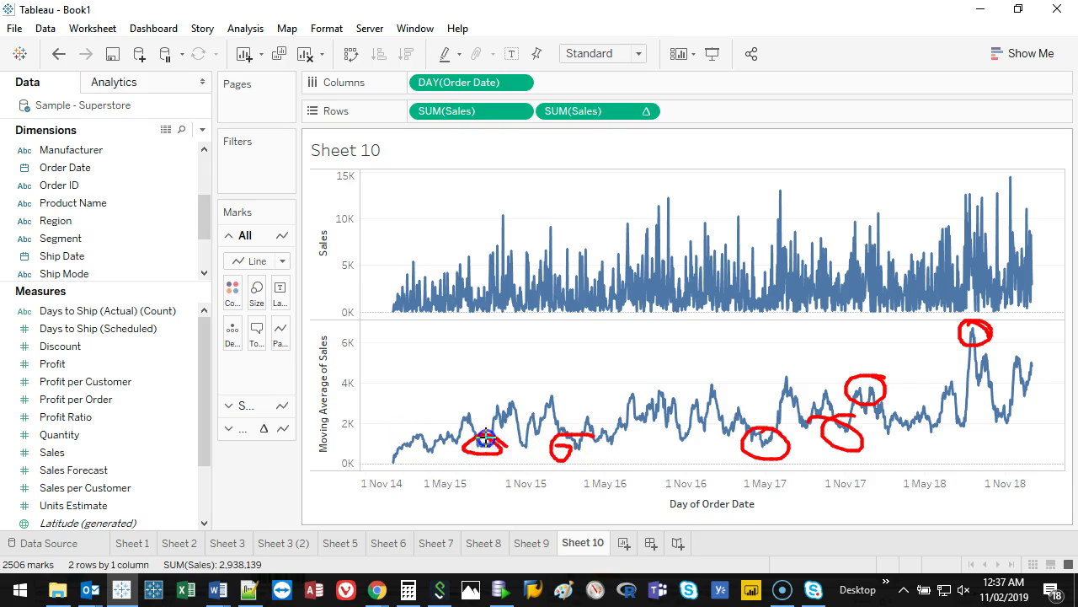
key("Escape")
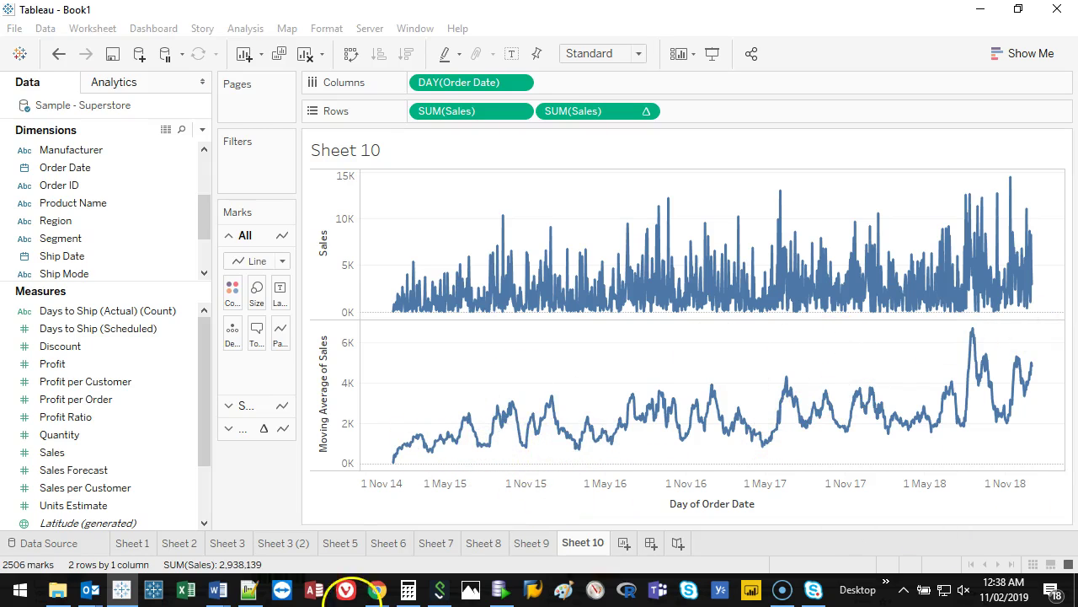
mouse_move(571, 117)
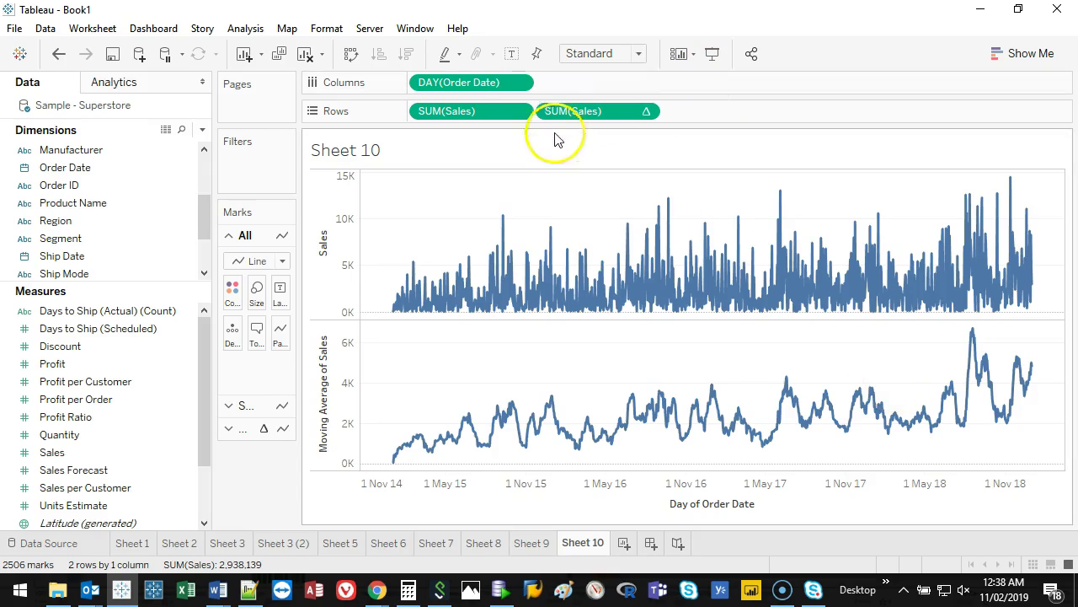
- Put the moving average on a dual axis with daily Sales and synchronize both 0–14K axes
right_click(590, 111)
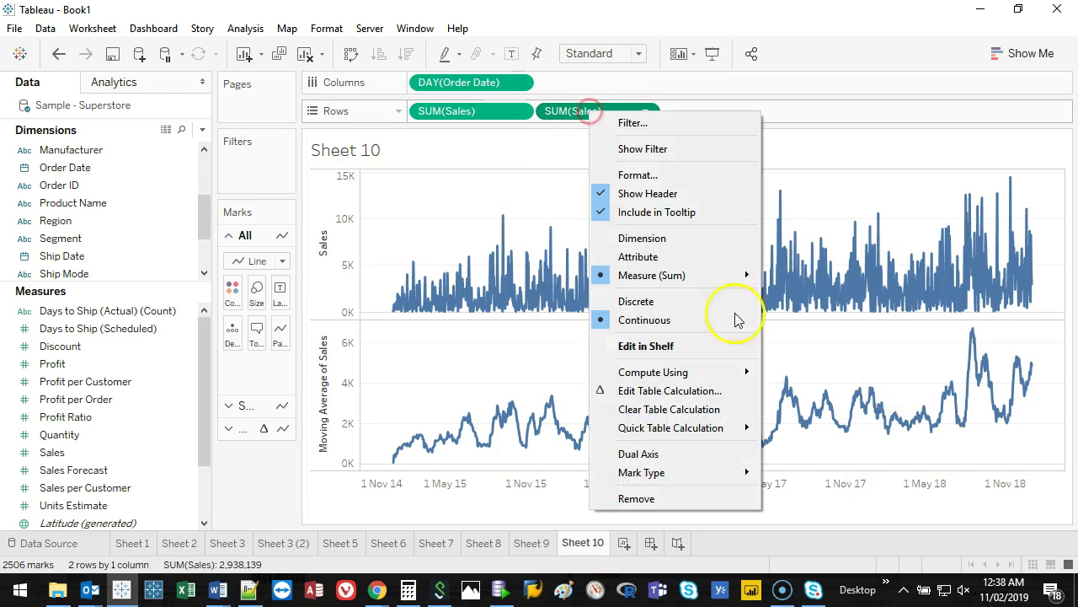
left_click(664, 455)
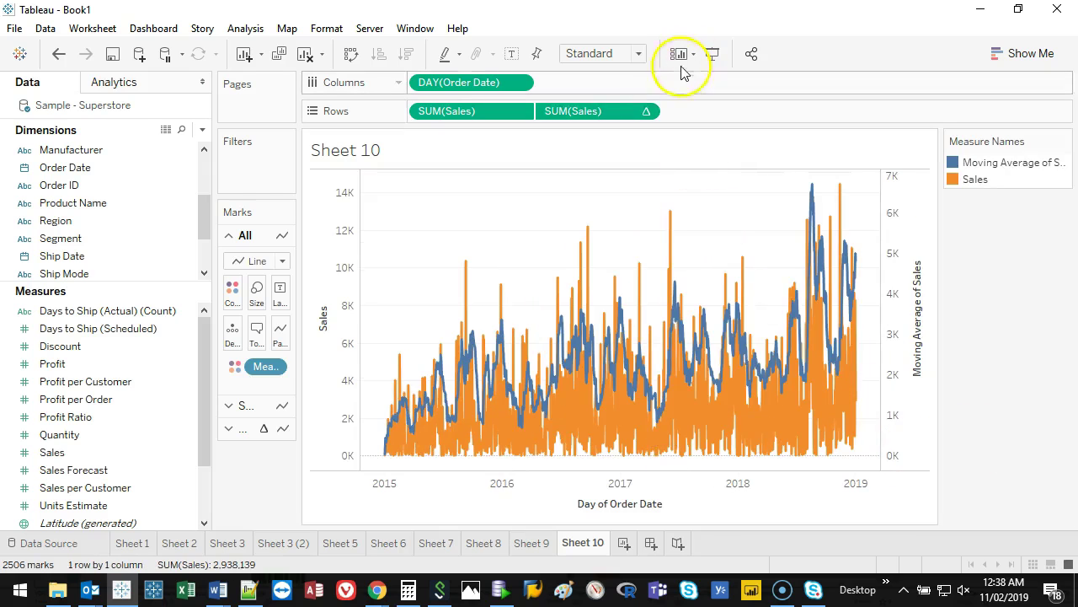
right_click(884, 270)
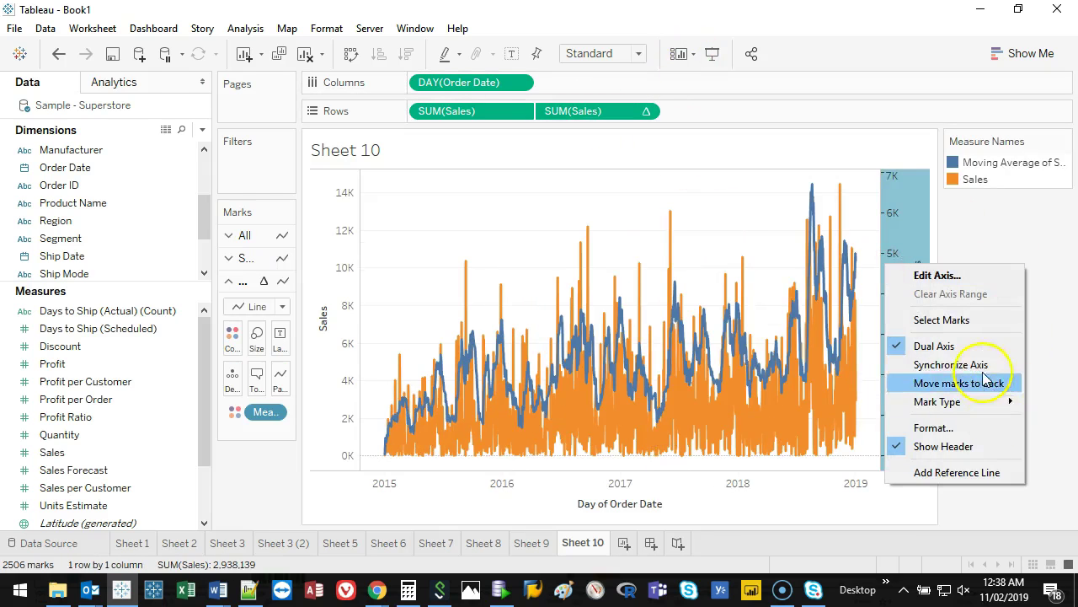
left_click(991, 381)
left_click(1031, 320)
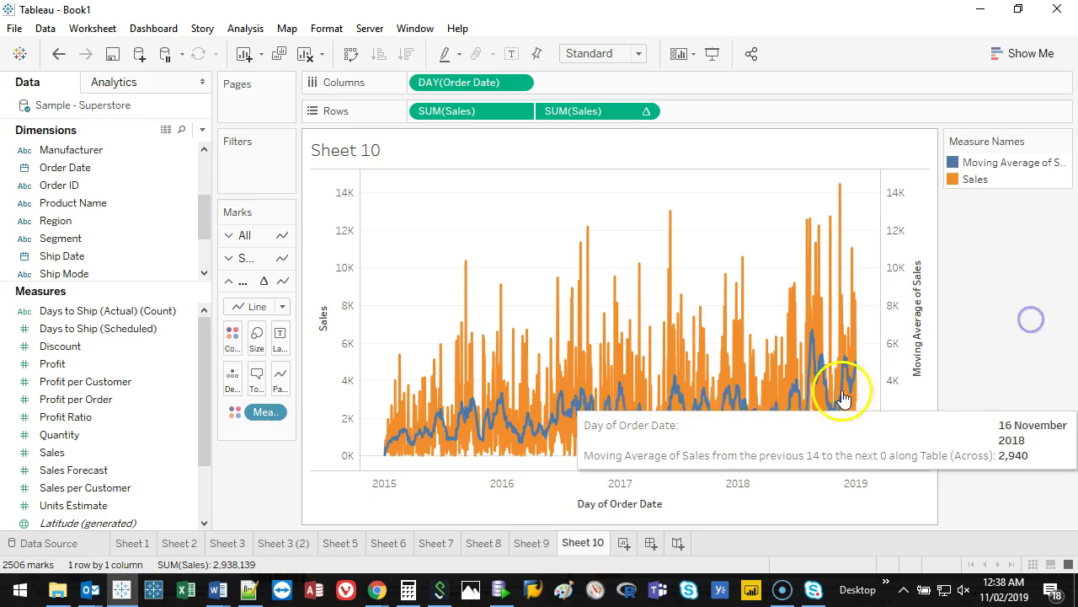